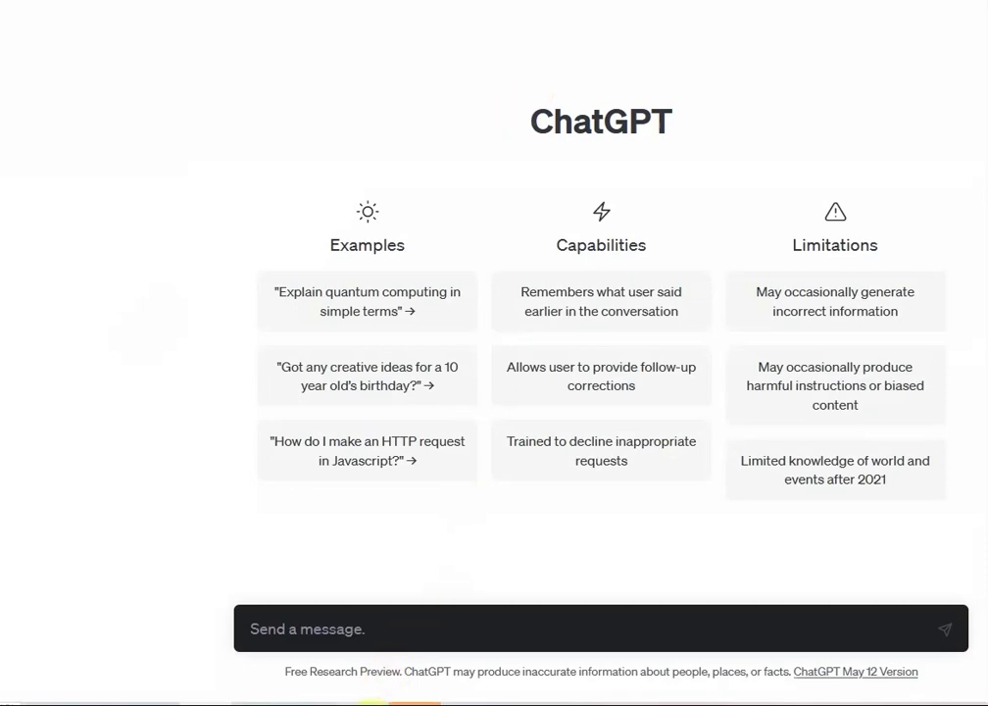
Step: Bring the 1st Review.docx reviewer-response document to the front from Word's taskbar preview
{"action": "mouse_move", "coordinate": [370, 703]}
{"action": "left_click", "coordinate": [249, 632]}
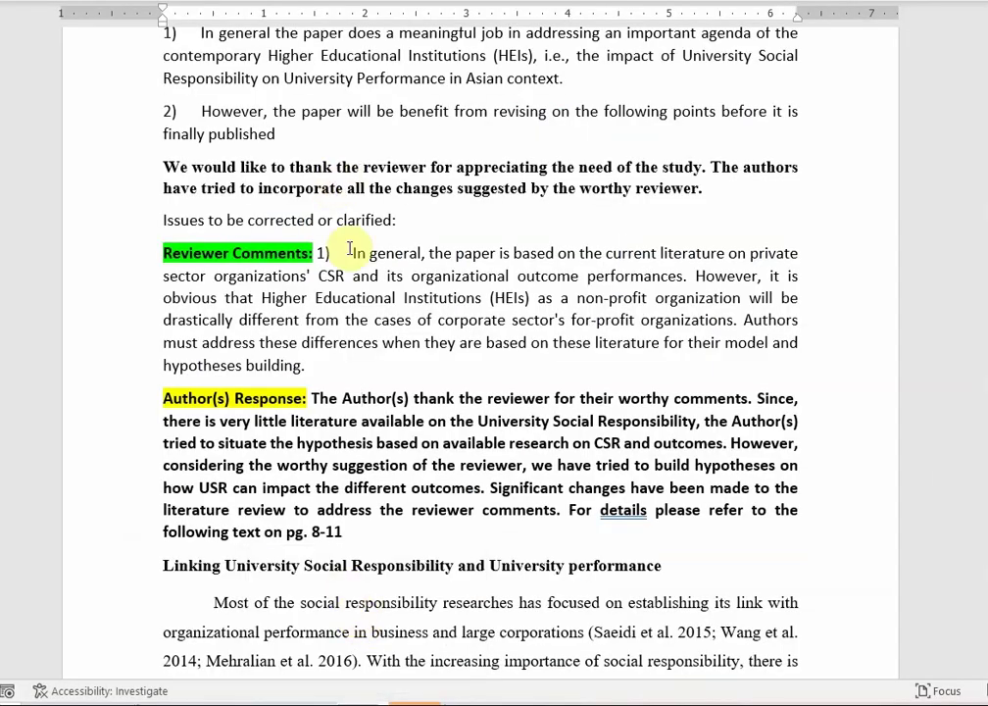
{"action": "scroll", "coordinate": [354, 249], "scroll_direction": "down", "scroll_amount": 4, "text": "ctrl"}
{"action": "scroll", "coordinate": [351, 248], "scroll_direction": "up", "scroll_amount": 10}
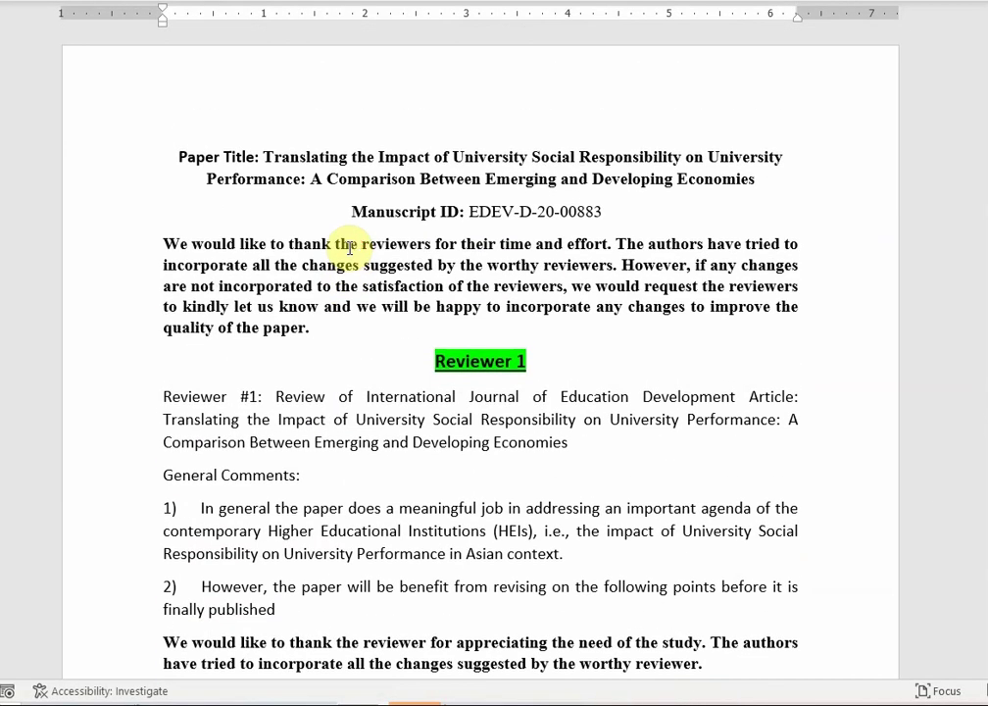
{"action": "scroll", "coordinate": [355, 518], "scroll_direction": "down", "scroll_amount": 5}
{"action": "scroll", "coordinate": [353, 324], "scroll_direction": "up", "scroll_amount": 5}
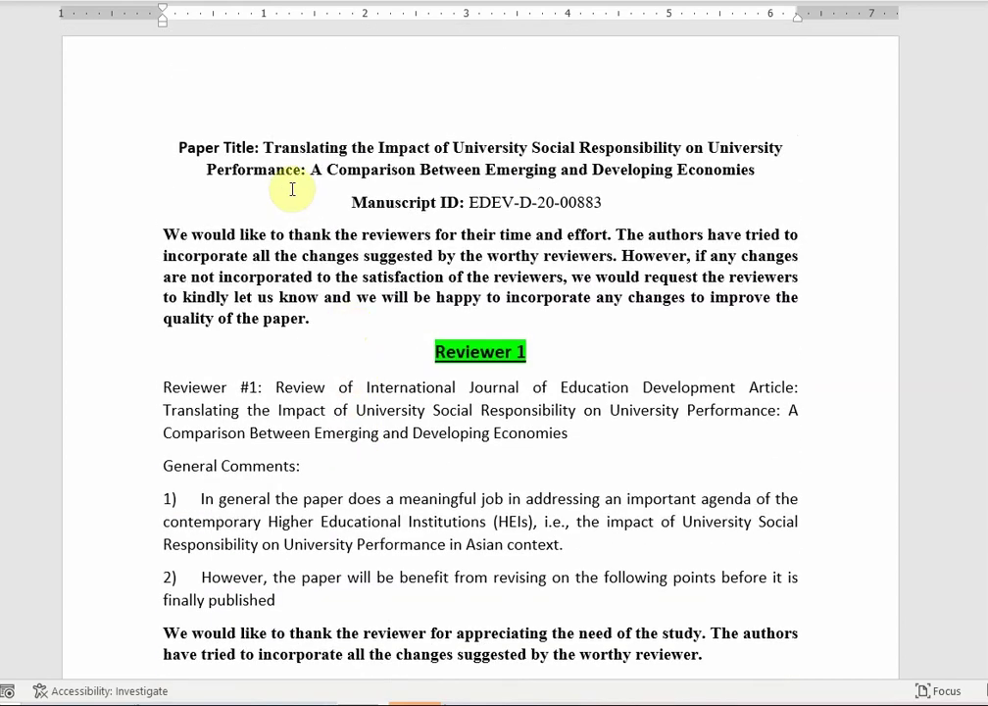
{"action": "scroll", "coordinate": [280, 330], "scroll_direction": "down", "scroll_amount": 3}
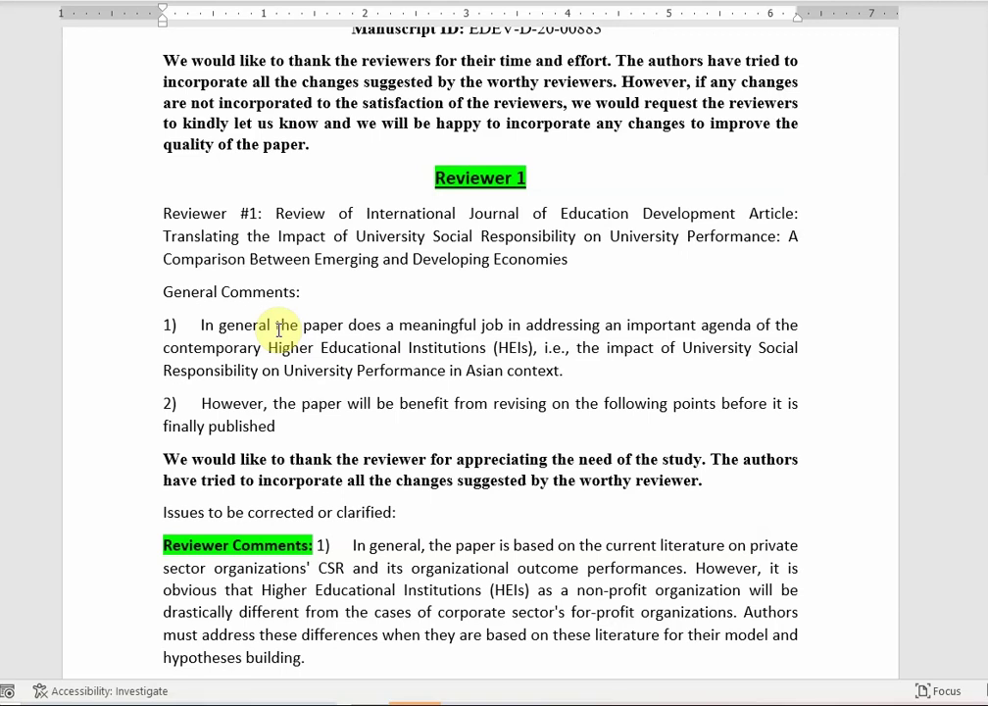
{"action": "scroll", "coordinate": [270, 115], "scroll_direction": "up", "scroll_amount": 3}
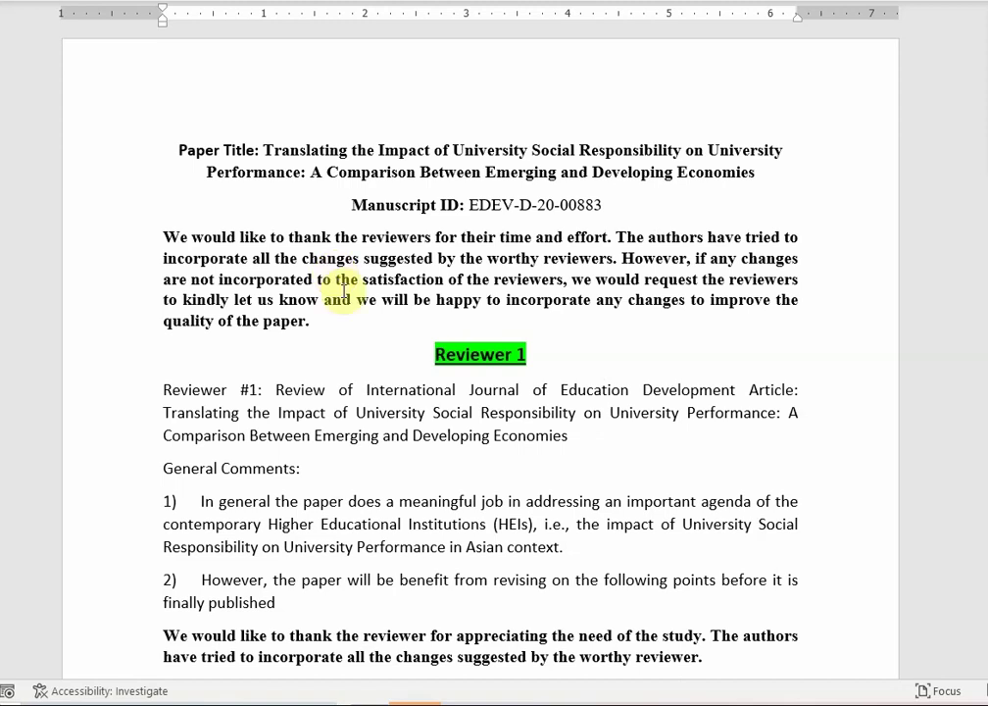
{"action": "left_click", "coordinate": [192, 139]}
{"action": "left_click_drag", "start_coordinate": [192, 139], "coordinate": [441, 150]}
{"action": "left_click_drag", "start_coordinate": [358, 203], "coordinate": [247, 245]}
{"action": "left_click_drag", "start_coordinate": [165, 232], "coordinate": [326, 352]}
{"action": "left_click", "coordinate": [449, 380]}
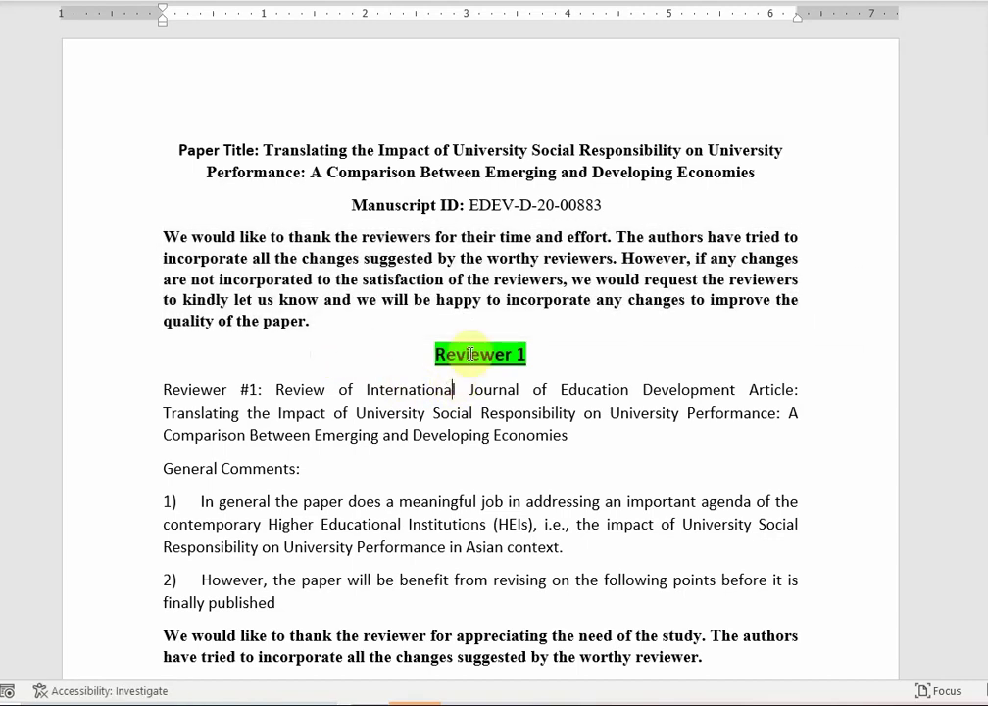
{"action": "left_click_drag", "start_coordinate": [161, 389], "coordinate": [577, 441]}
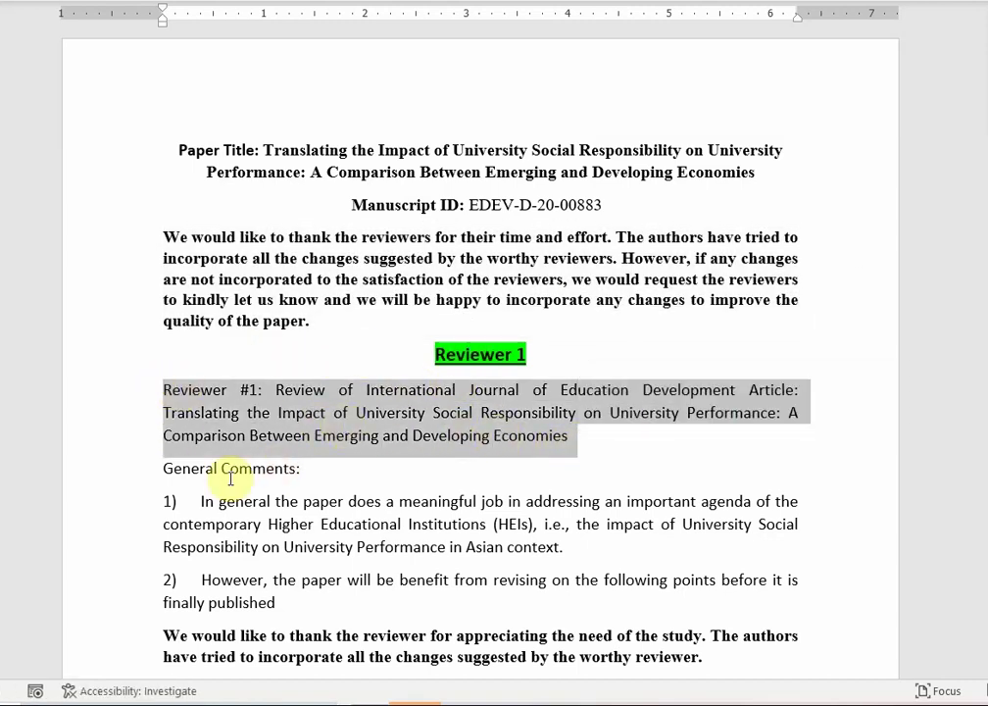
{"action": "left_click", "coordinate": [190, 468]}
{"action": "left_click_drag", "start_coordinate": [180, 498], "coordinate": [583, 552]}
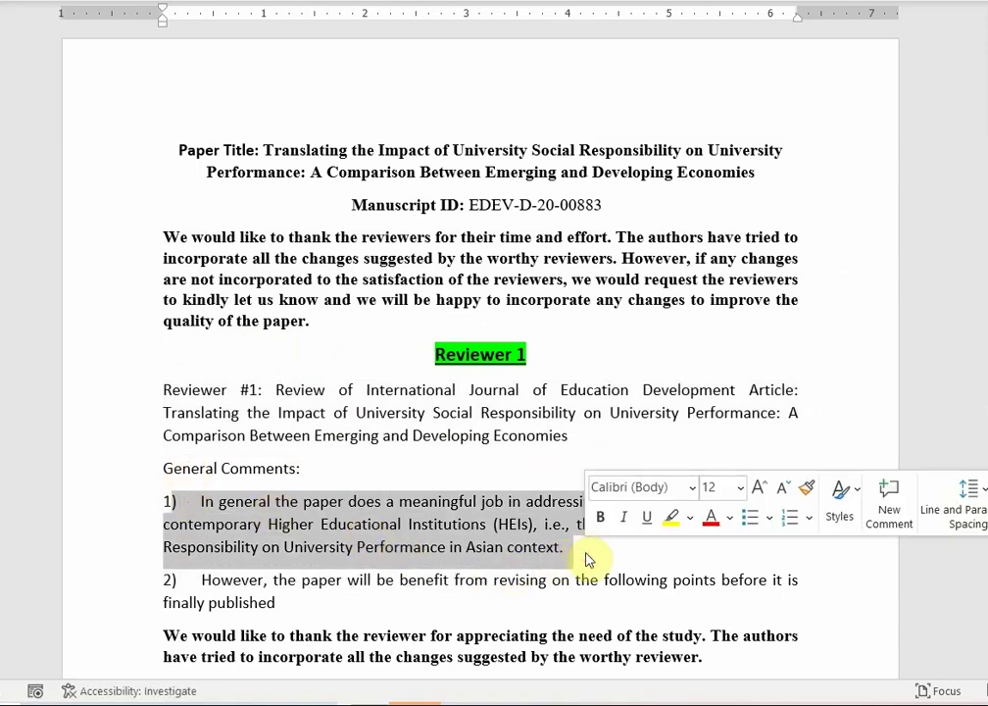
{"action": "left_click", "coordinate": [232, 580]}
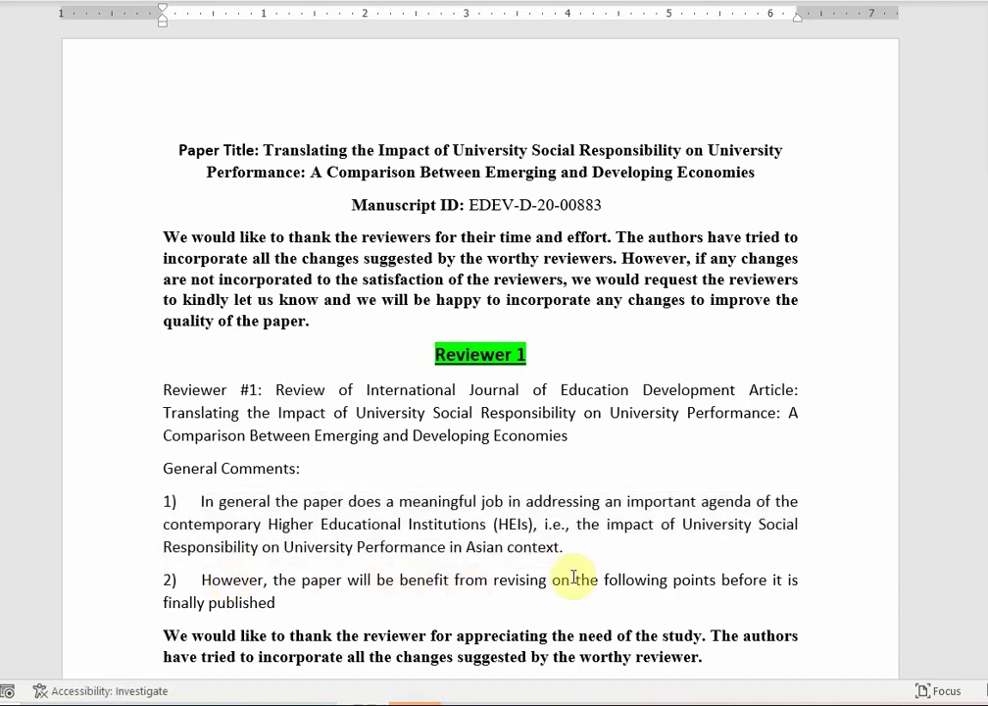
{"action": "left_click", "coordinate": [526, 600]}
{"action": "scroll", "coordinate": [528, 600], "scroll_direction": "down", "scroll_amount": 4}
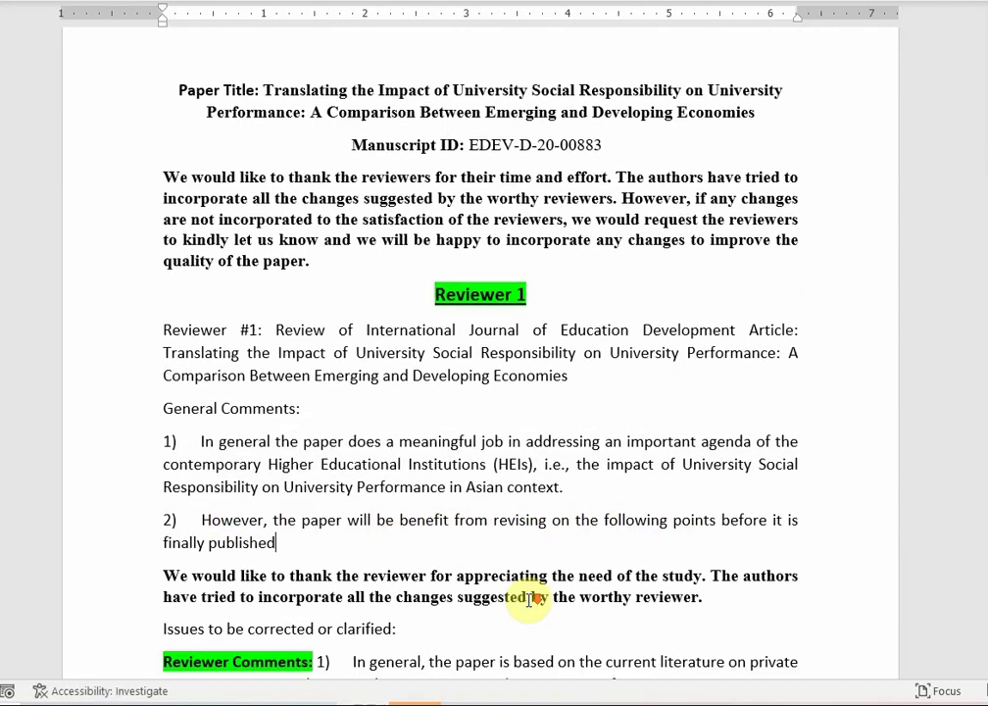
{"action": "scroll", "coordinate": [528, 600], "scroll_direction": "down", "scroll_amount": 4}
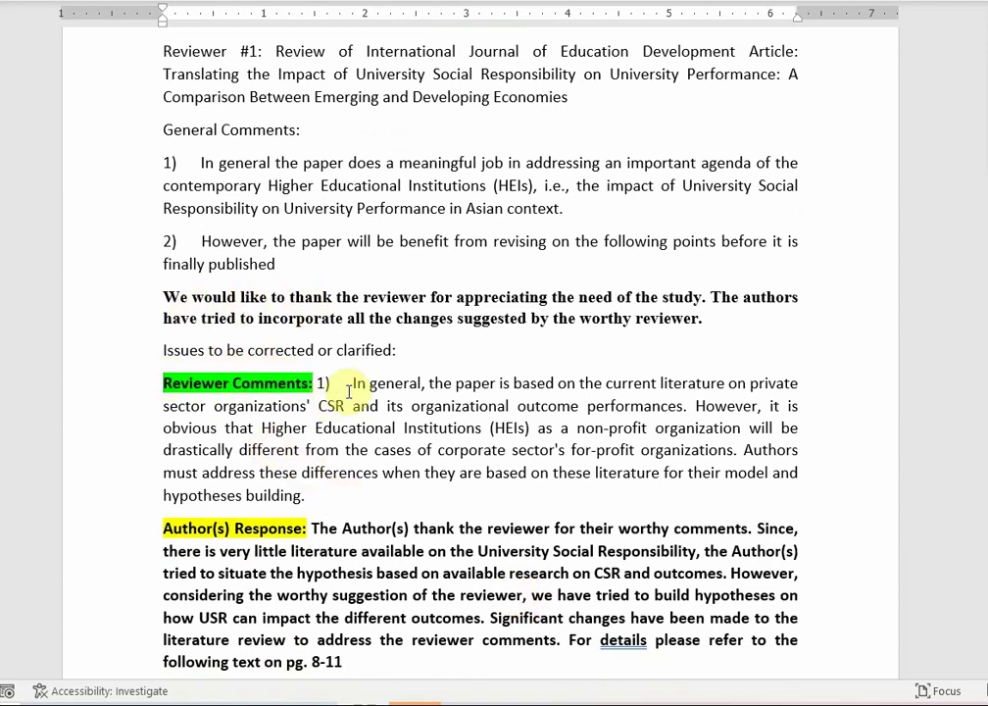
{"action": "scroll", "coordinate": [349, 391], "scroll_direction": "up", "scroll_amount": 4}
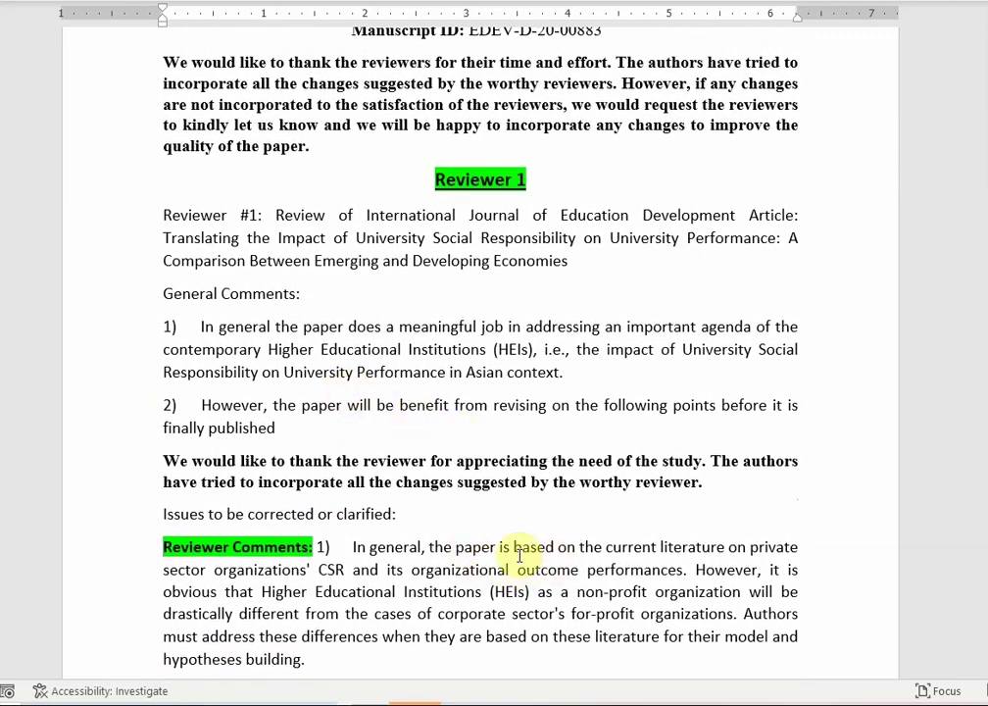
Step: Select the first reviewer comment to read it, then deselect it and scroll further down
{"action": "left_click_drag", "start_coordinate": [338, 514], "coordinate": [404, 647]}
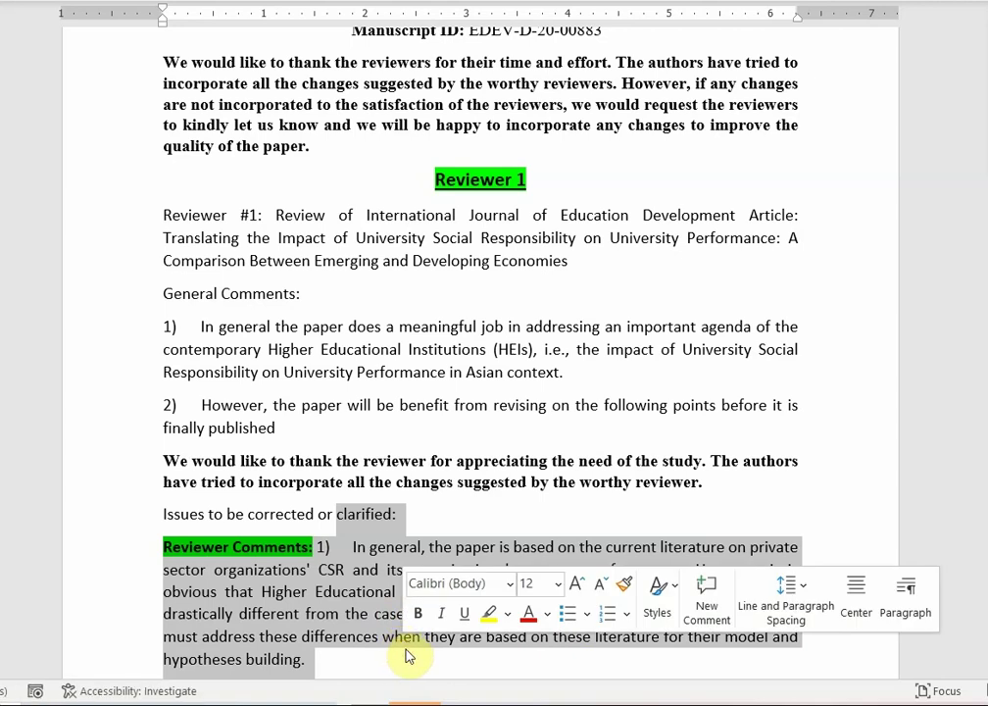
{"action": "left_click", "coordinate": [351, 638]}
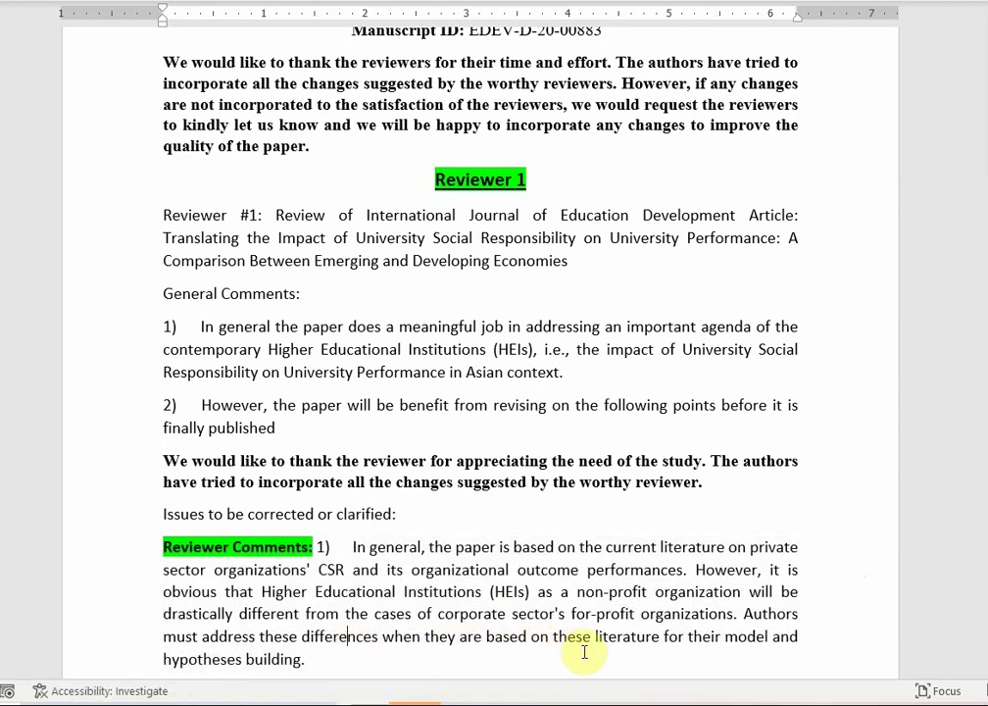
{"action": "left_click", "coordinate": [402, 659]}
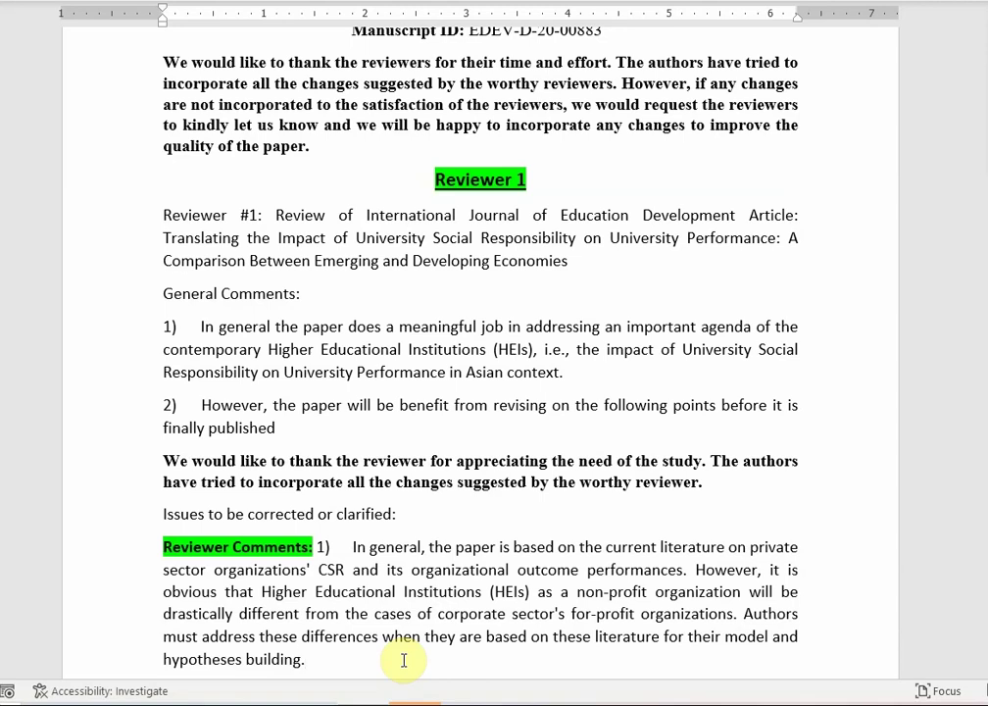
{"action": "scroll", "coordinate": [329, 542], "scroll_direction": "down", "scroll_amount": 5}
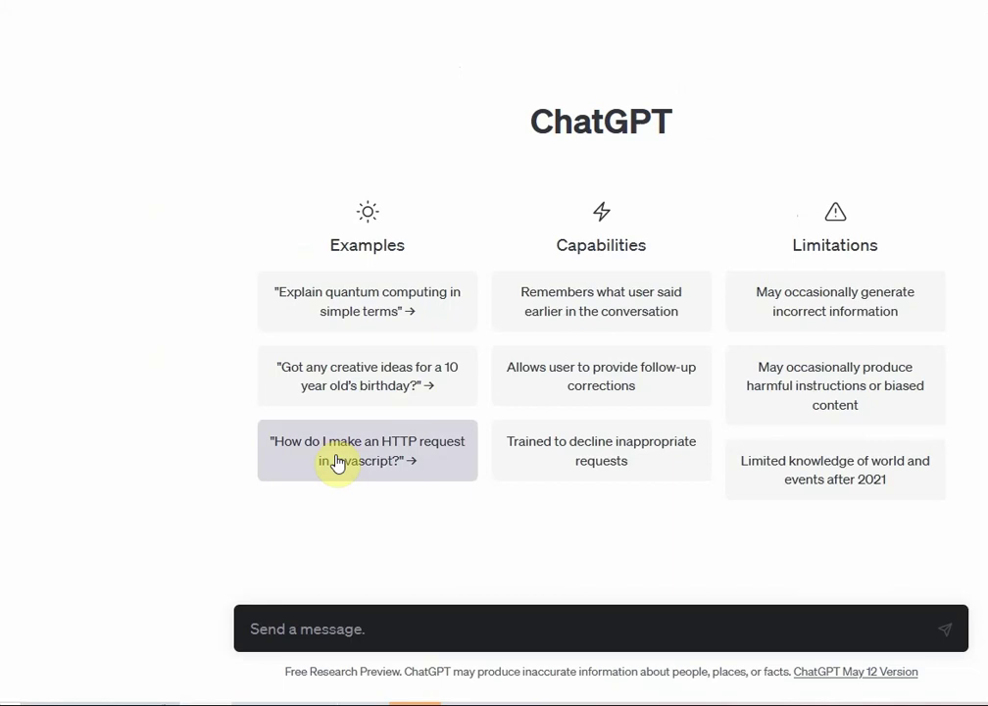
Step: Ask how Social Responsibility's impact on performance differs in corporate versus Not for Profit Organizations, fixing 'Repsonsibility'
{"action": "left_click", "coordinate": [327, 627]}
{"action": "type", "text": "H"}
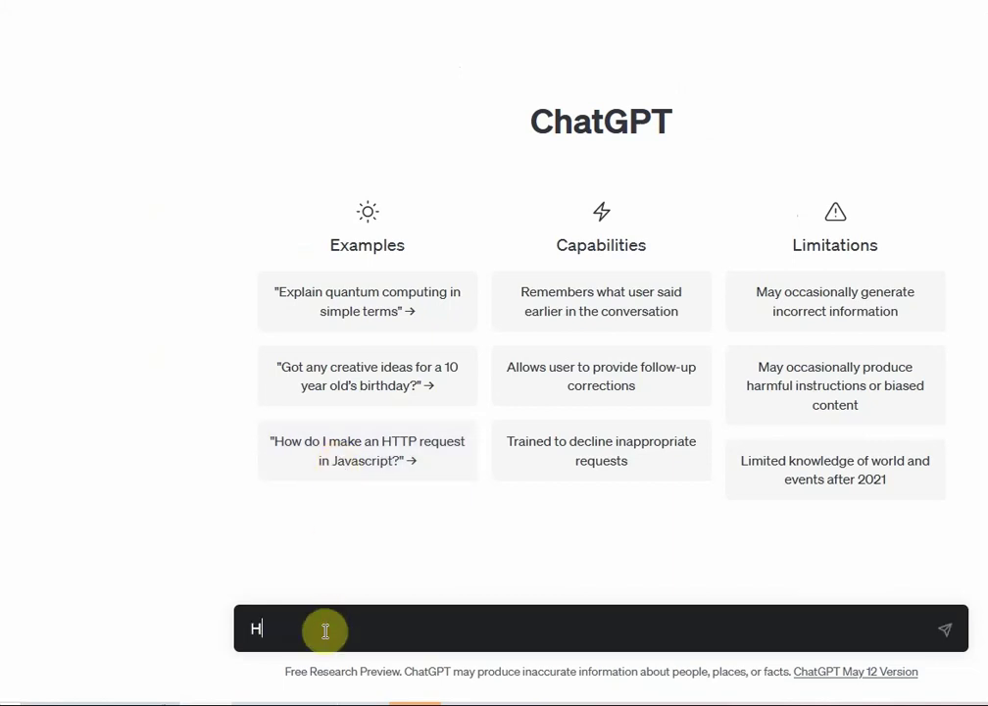
{"action": "type", "text": "ow is Social Repsonsibi"}
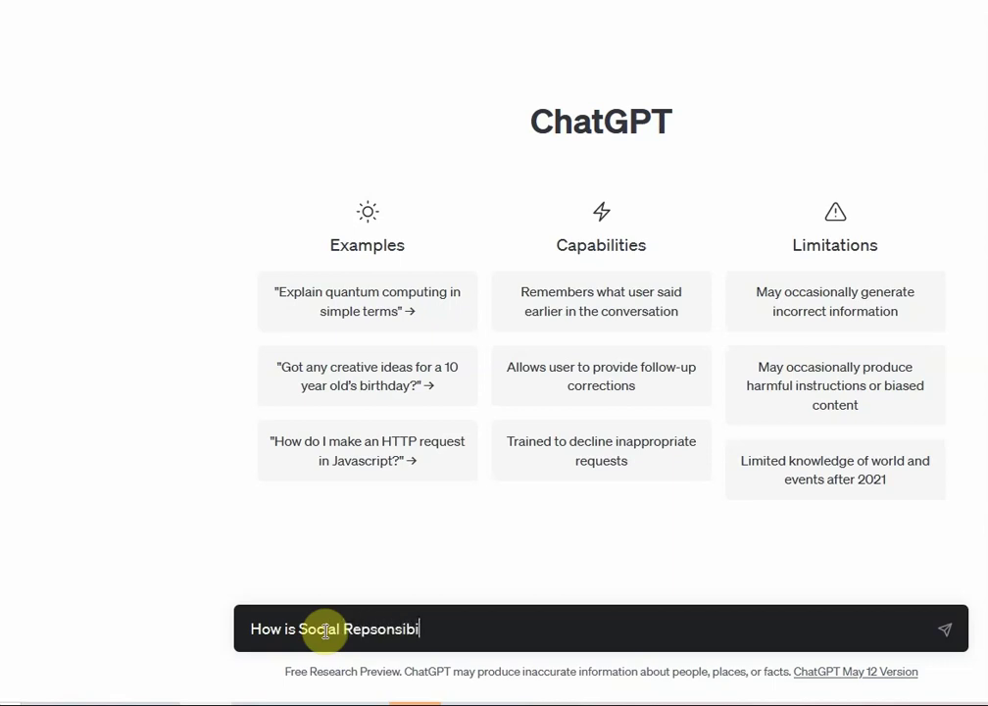
{"action": "type", "text": "lity impact o"}
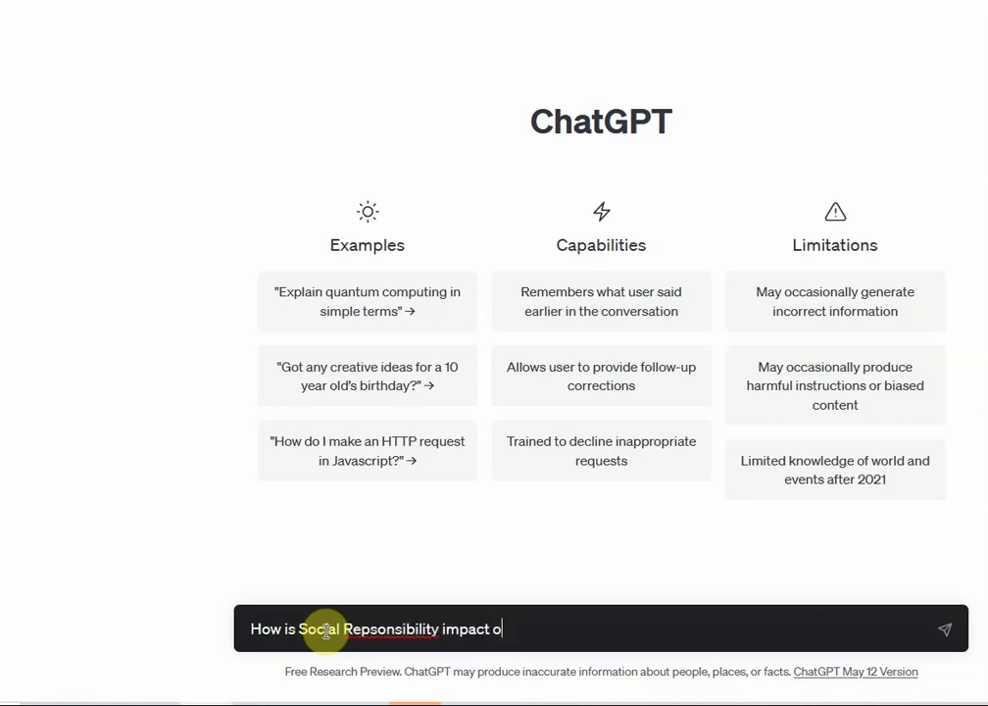
{"action": "type", "text": "n Organizaitonal P"}
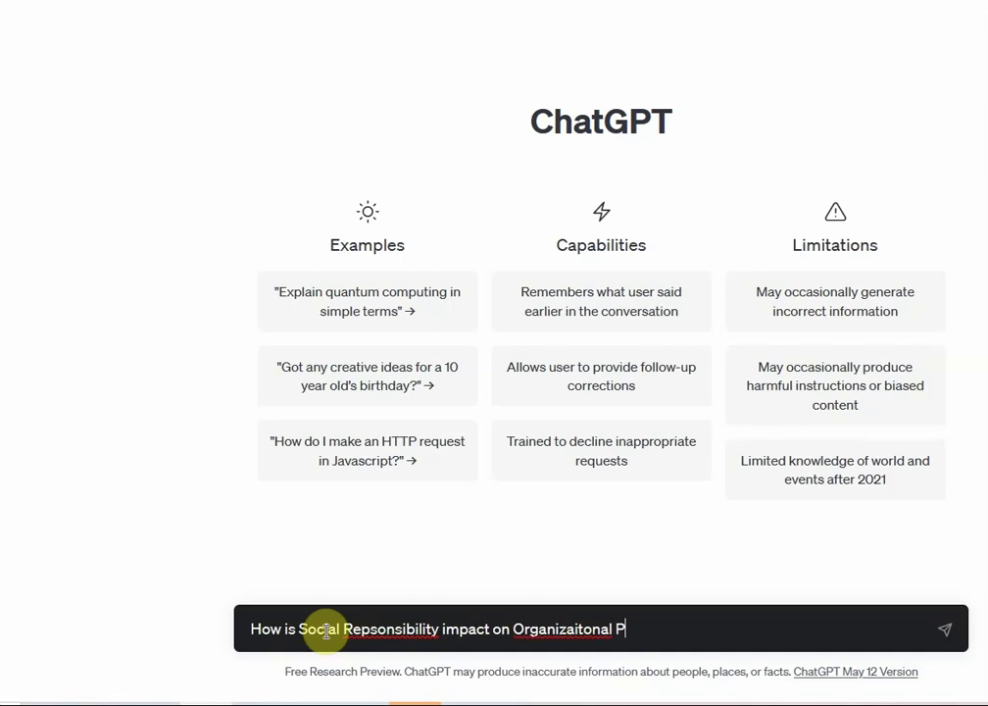
{"action": "type", "text": "rerformanc"}
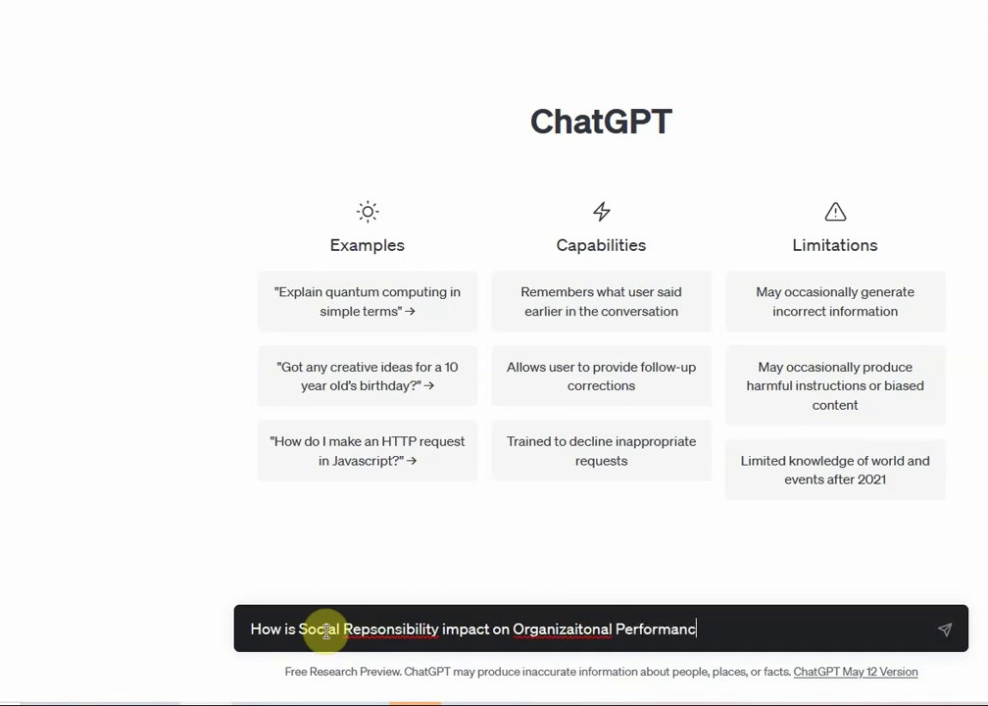
{"action": "type", "text": "e different in "}
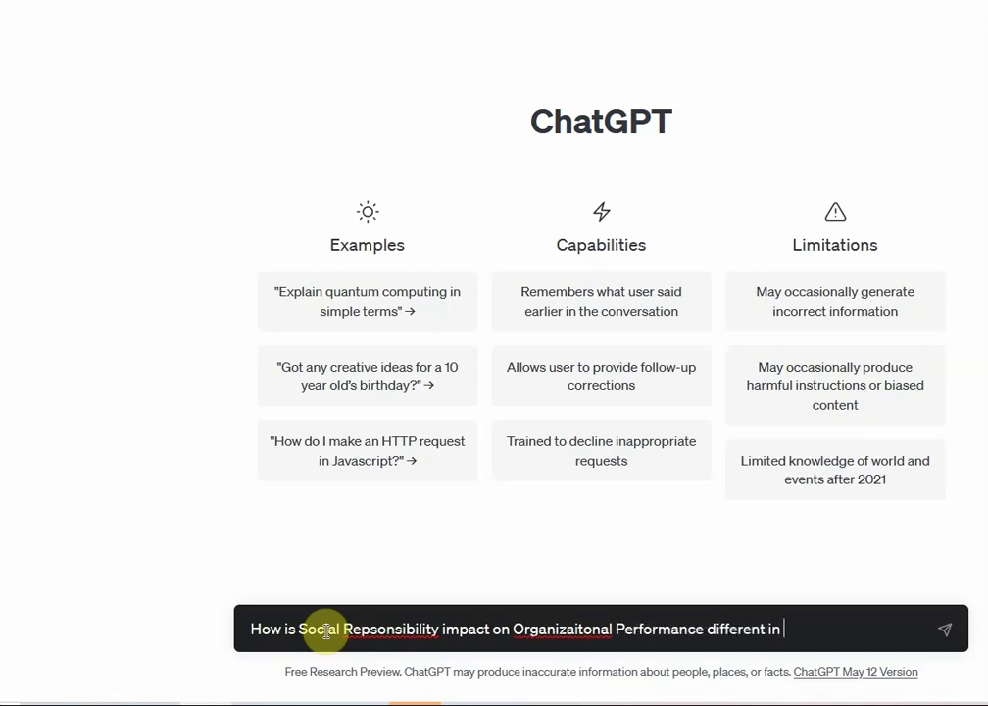
{"action": "type", "text": "Coirporate Se"}
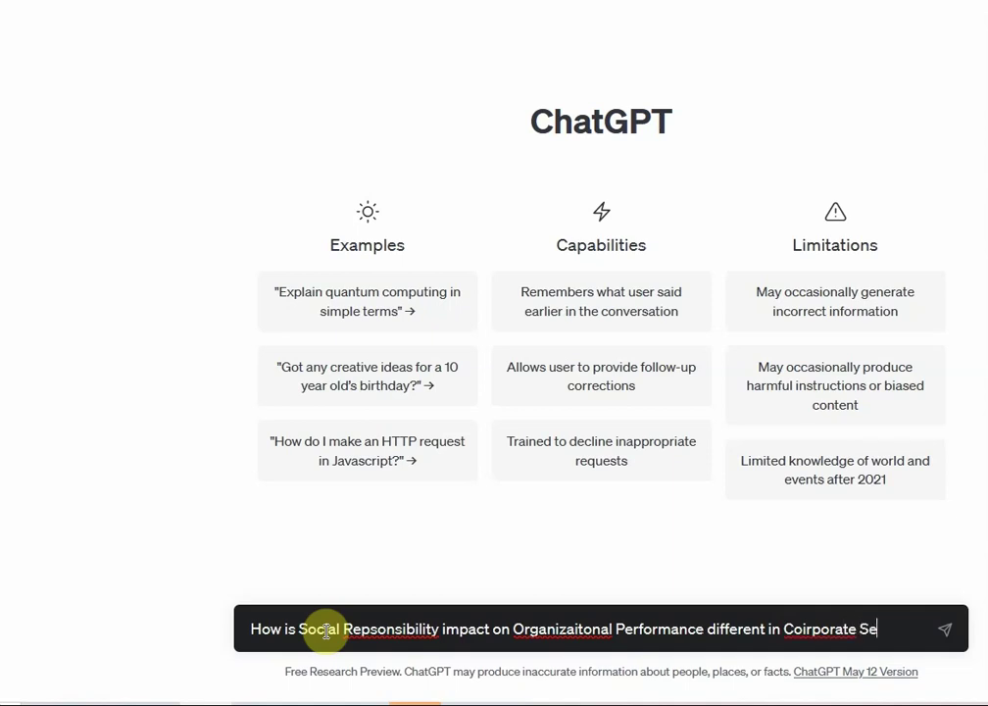
{"action": "type", "text": "ctor and Pub"}
{"action": "key", "text": "BackSpace"}
{"action": "key", "text": "BackSpace"}
{"action": "key", "text": "BackSpace"}
{"action": "type", "text": "Not"}
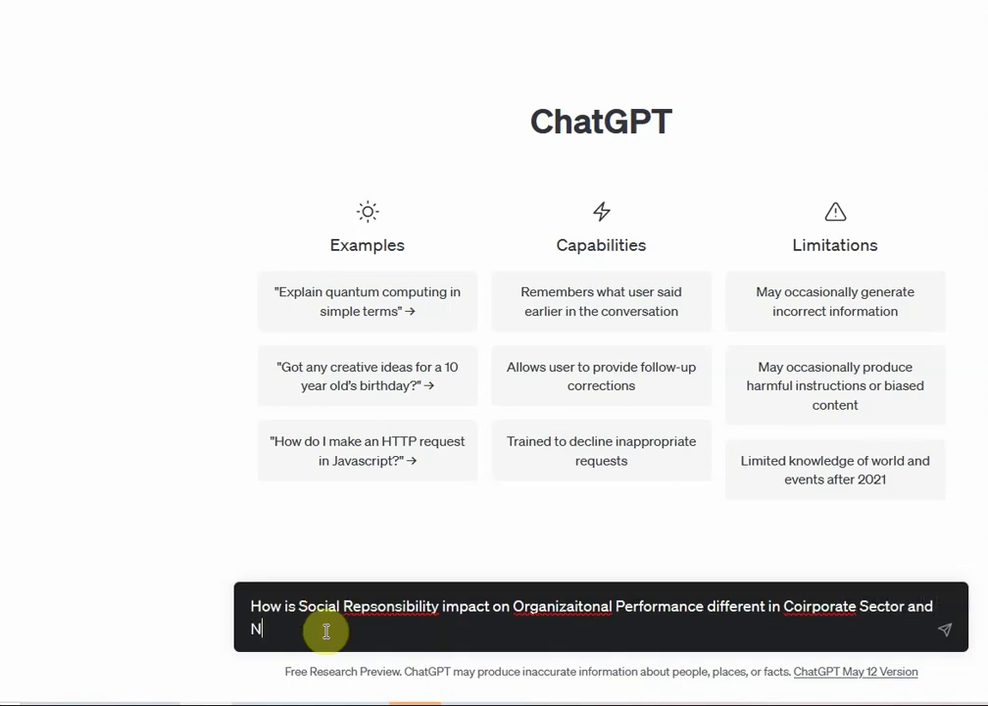
{"action": "type", "text": " for Profit Organizations."}
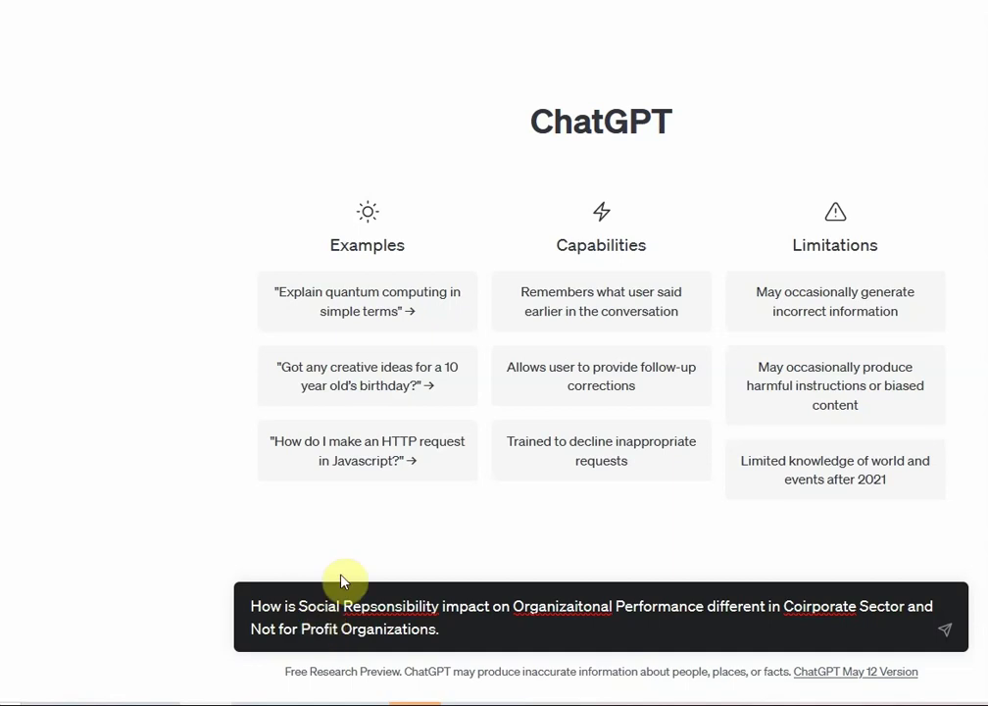
{"action": "right_click", "coordinate": [389, 600]}
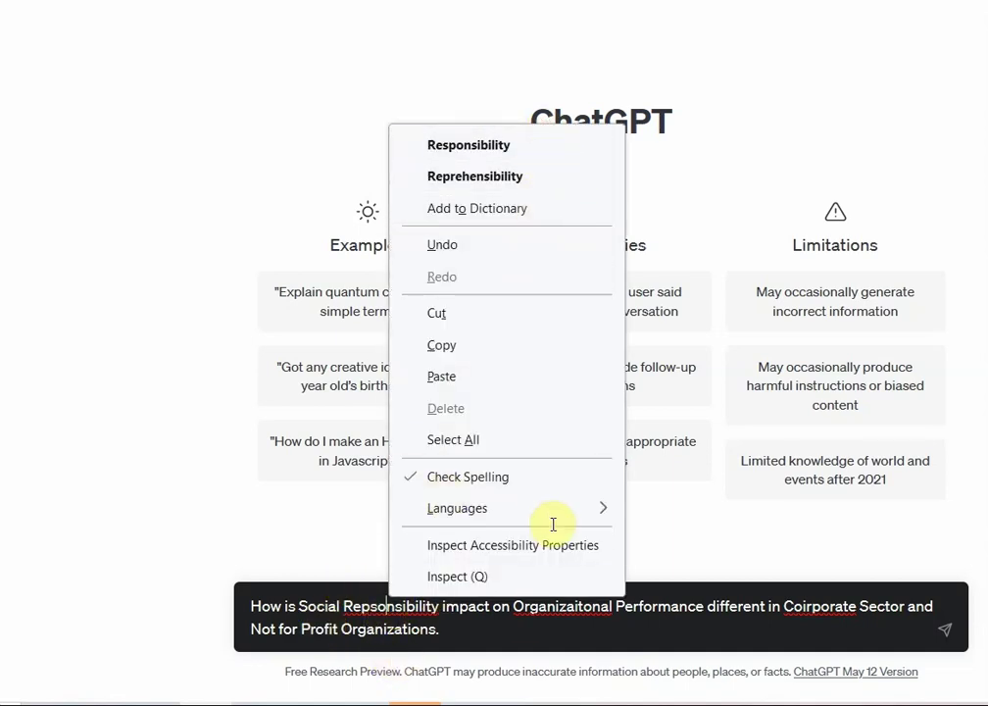
{"action": "left_click", "coordinate": [540, 148]}
{"action": "key", "text": "Return"}
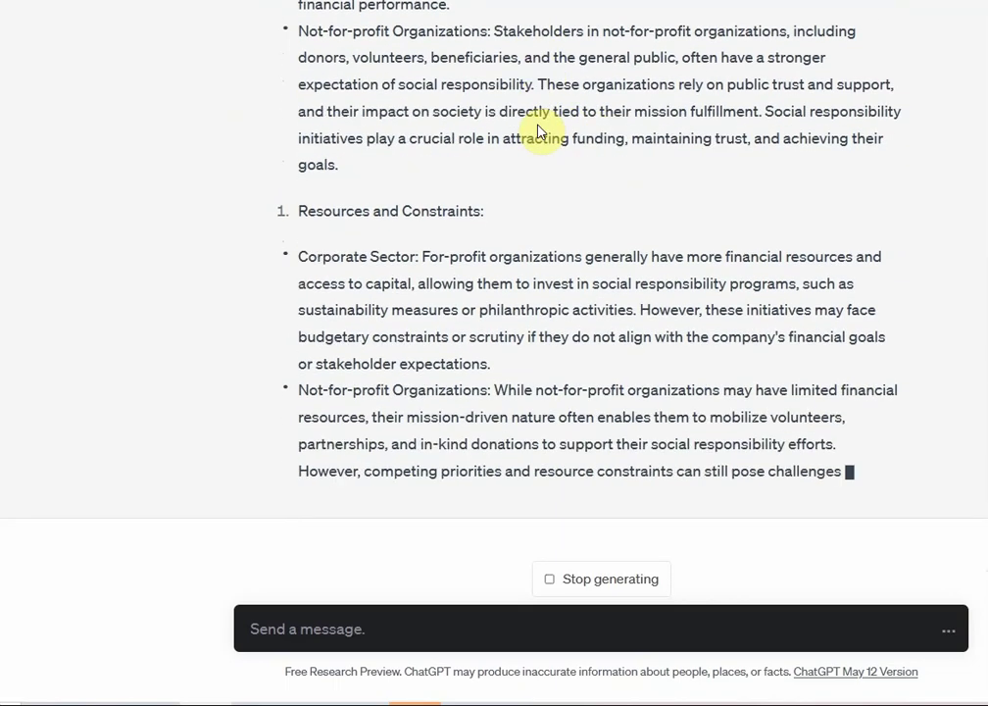
{"action": "scroll", "coordinate": [538, 126], "scroll_direction": "up", "scroll_amount": 8}
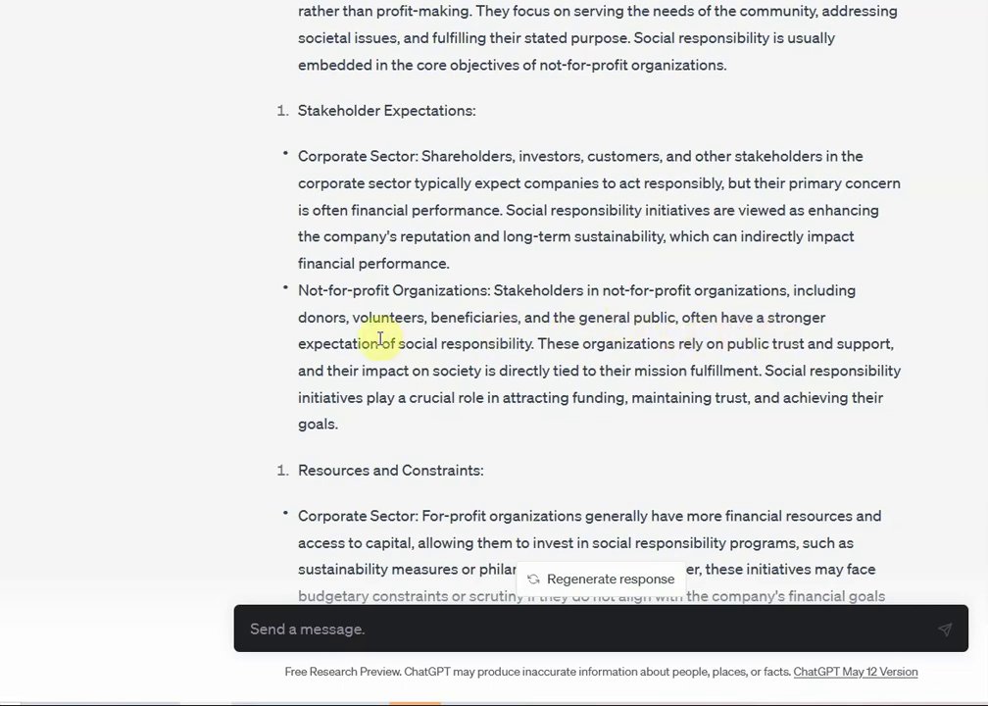
{"action": "left_click_drag", "start_coordinate": [381, 342], "coordinate": [743, 412]}
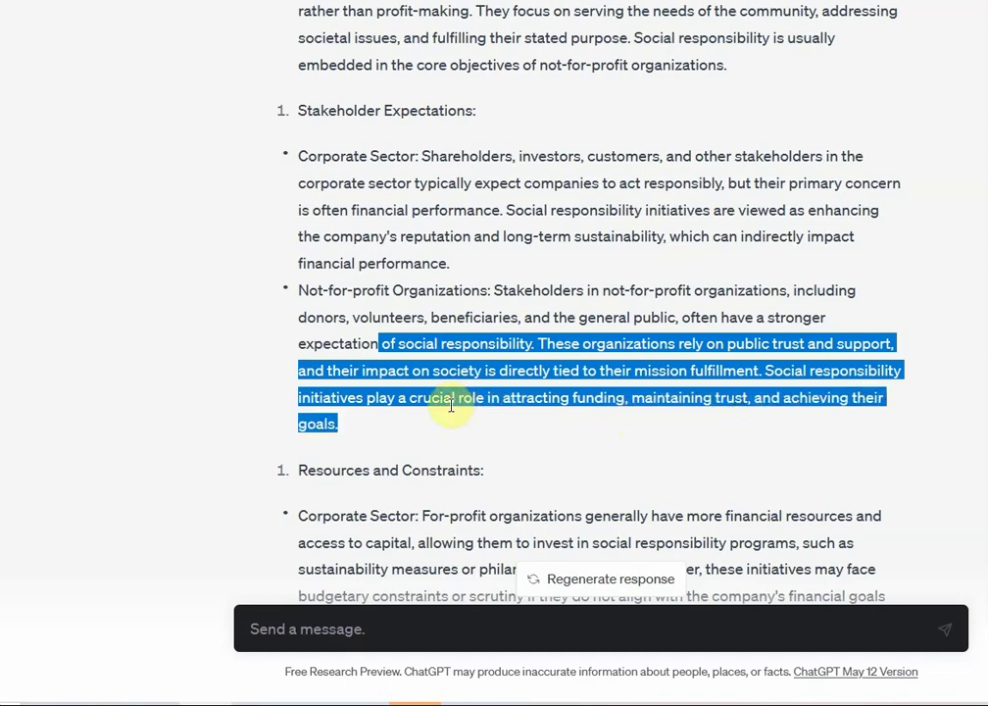
{"action": "left_click", "coordinate": [270, 144]}
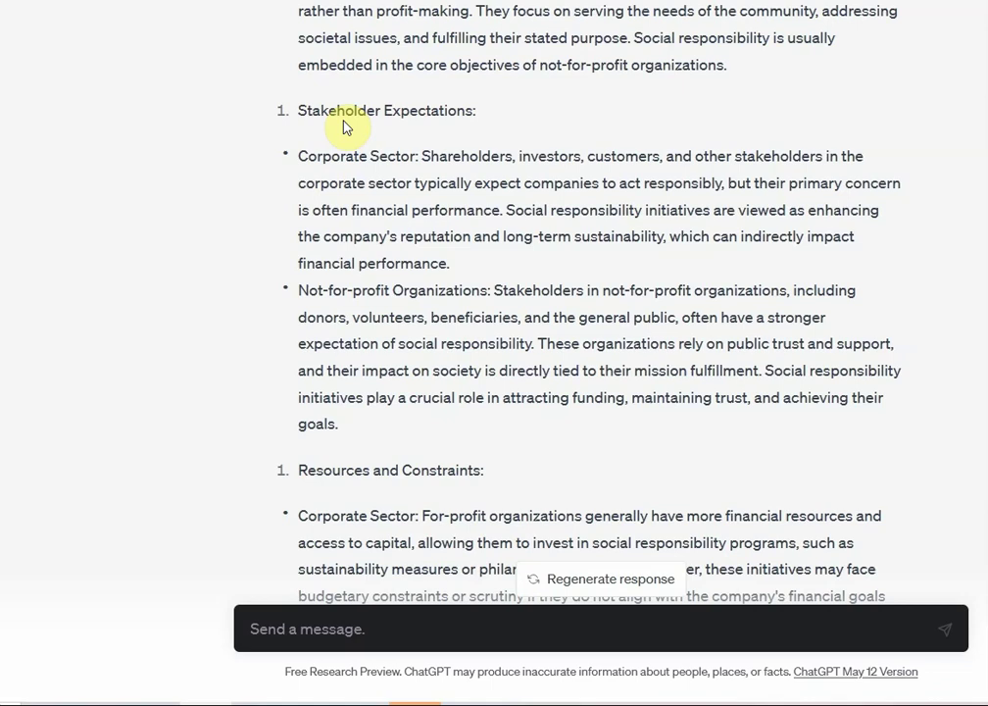
{"action": "left_click", "coordinate": [306, 155]}
{"action": "left_click_drag", "start_coordinate": [306, 154], "coordinate": [568, 236]}
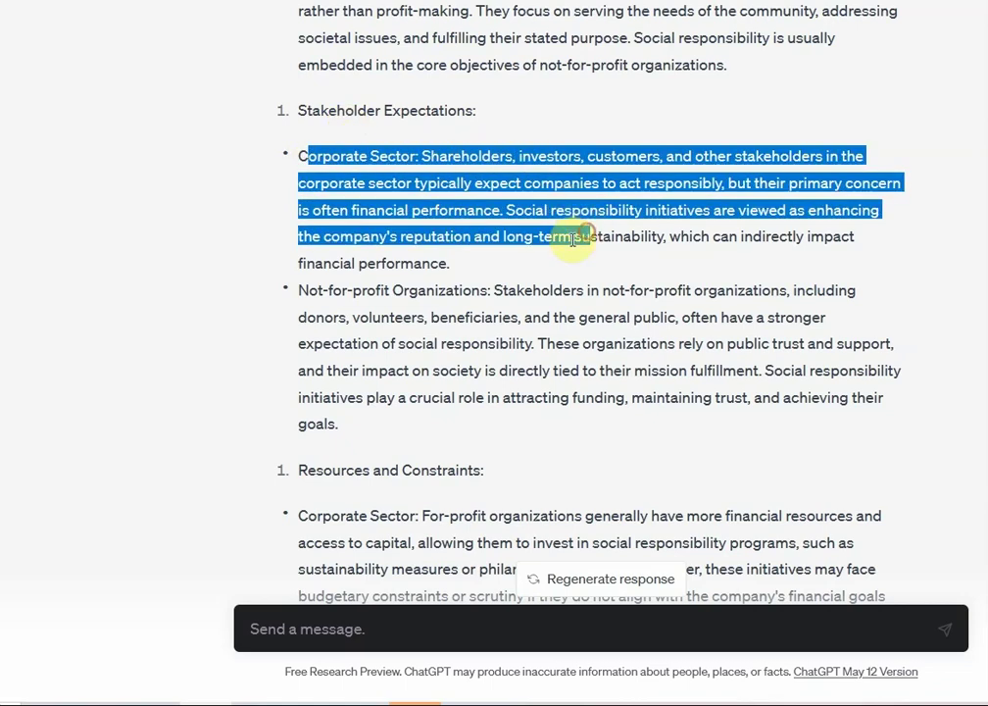
{"action": "left_click", "coordinate": [308, 290]}
{"action": "left_click_drag", "start_coordinate": [308, 290], "coordinate": [413, 291]}
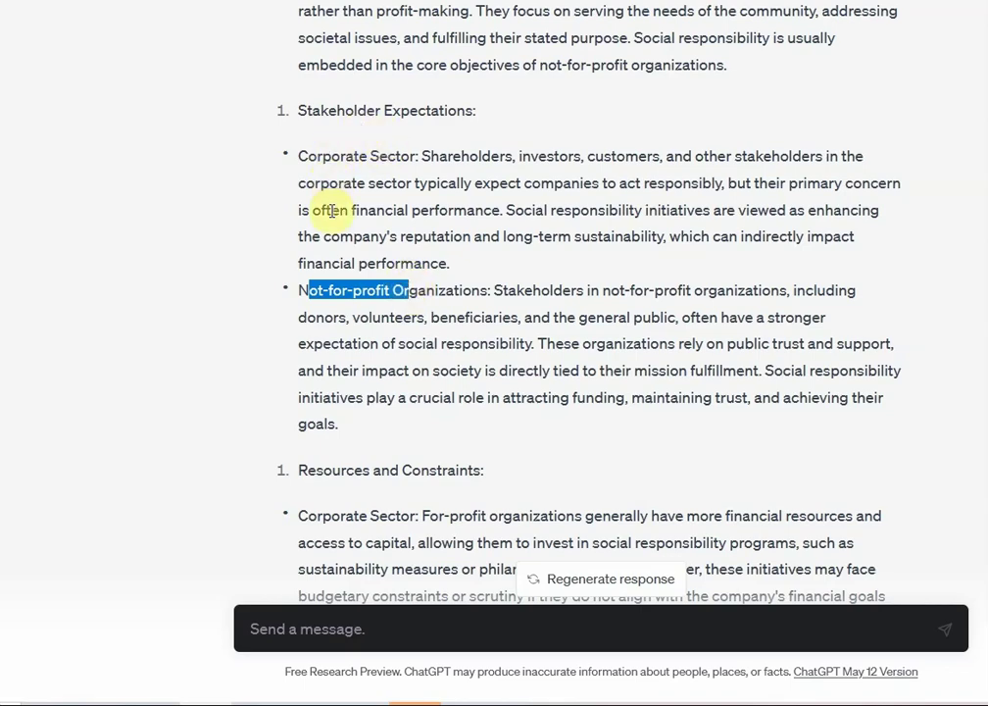
{"action": "scroll", "coordinate": [144, 64], "scroll_direction": "up", "scroll_amount": 3}
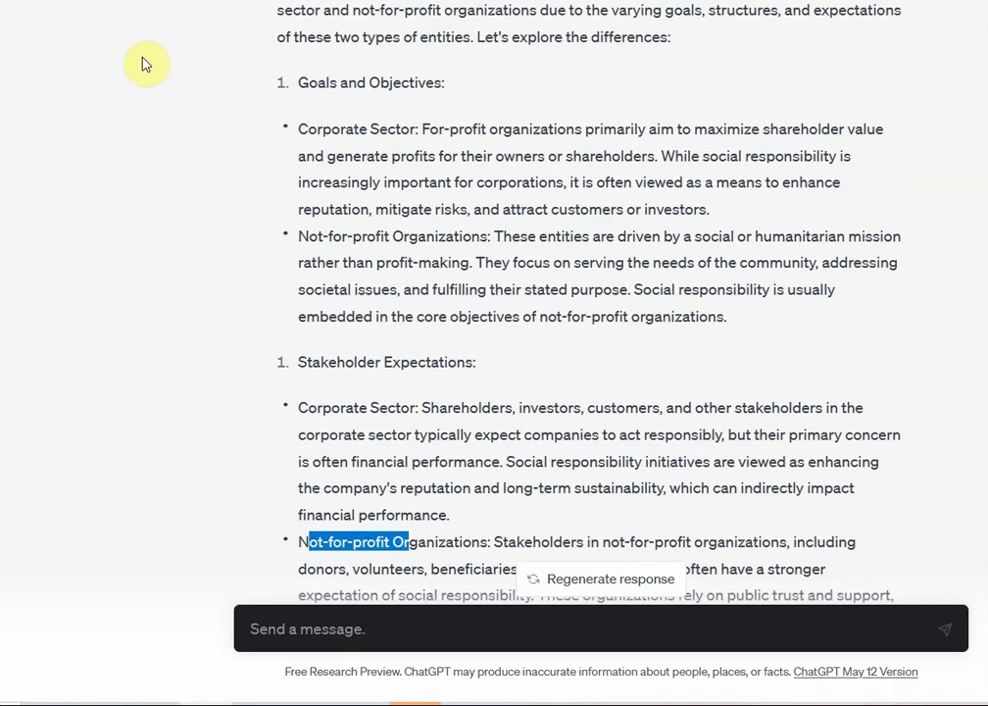
{"action": "scroll", "coordinate": [144, 65], "scroll_direction": "down", "scroll_amount": 12}
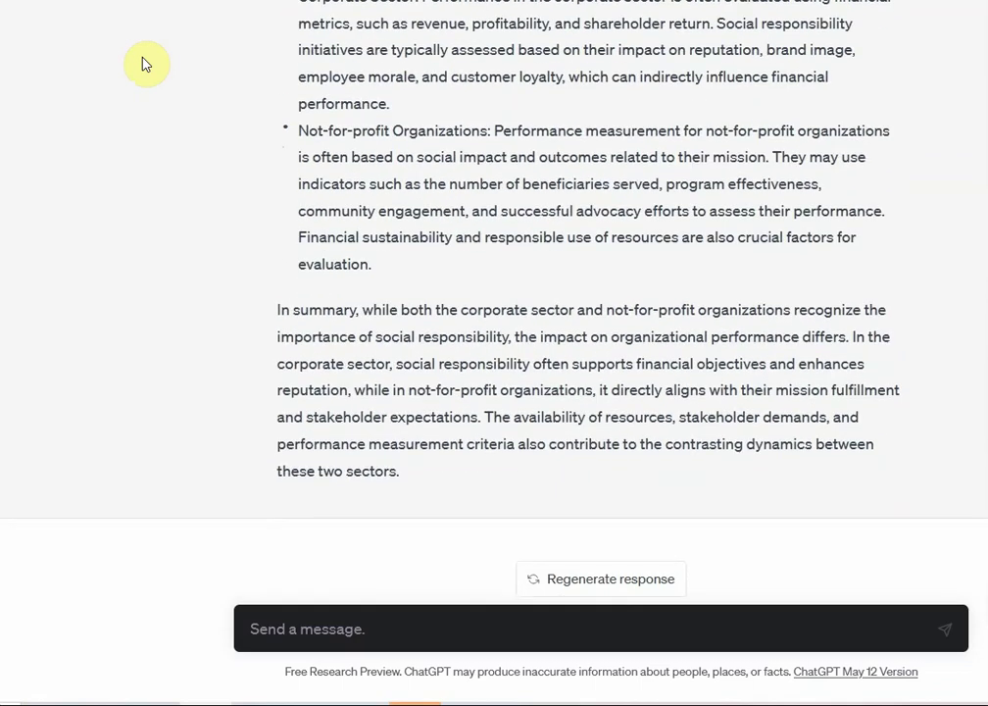
{"action": "left_click", "coordinate": [392, 628]}
Step: Send a follow-up asking for a more specific comparison with in-text and end-text references
{"action": "type", "text": "Can you provide the"}
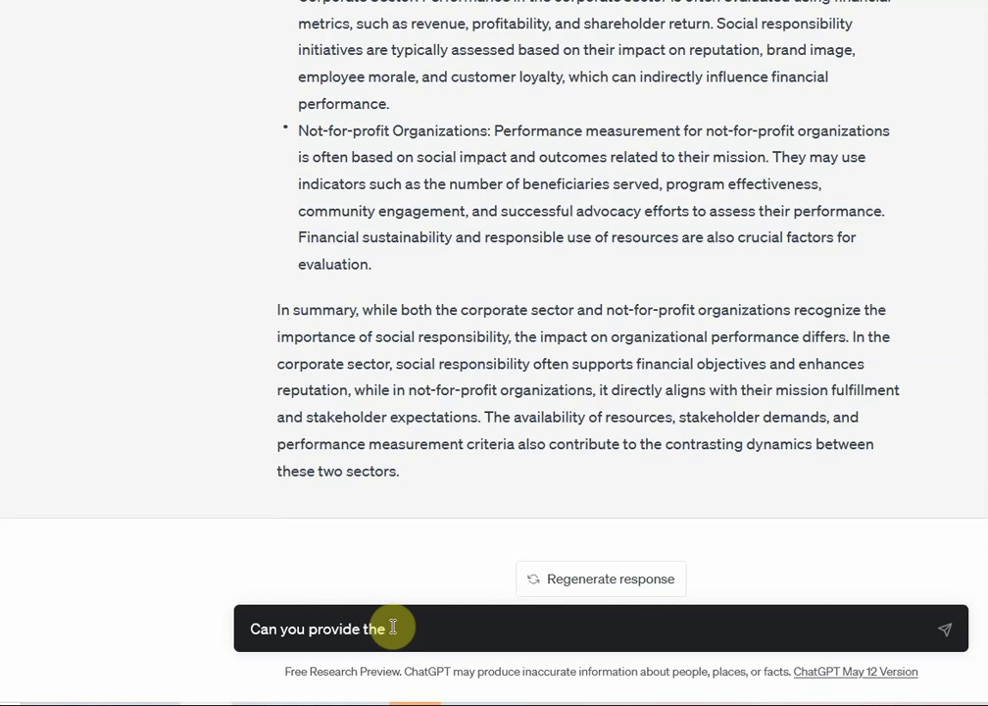
{"action": "key", "text": "ctrl+a"}
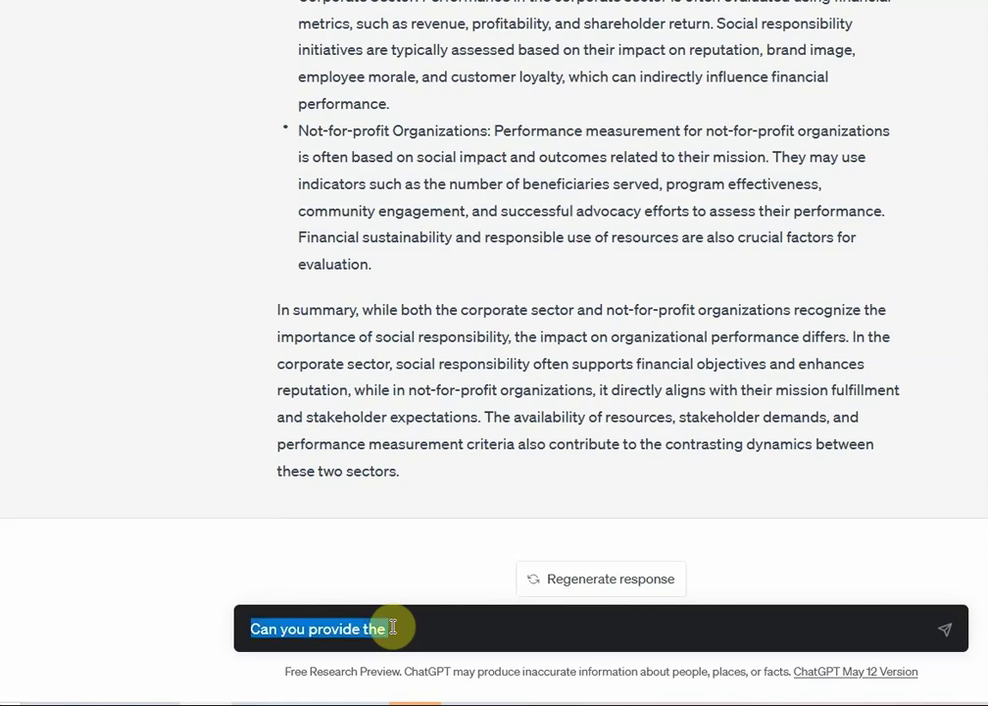
{"action": "type", "text": "Can you be specific w"}
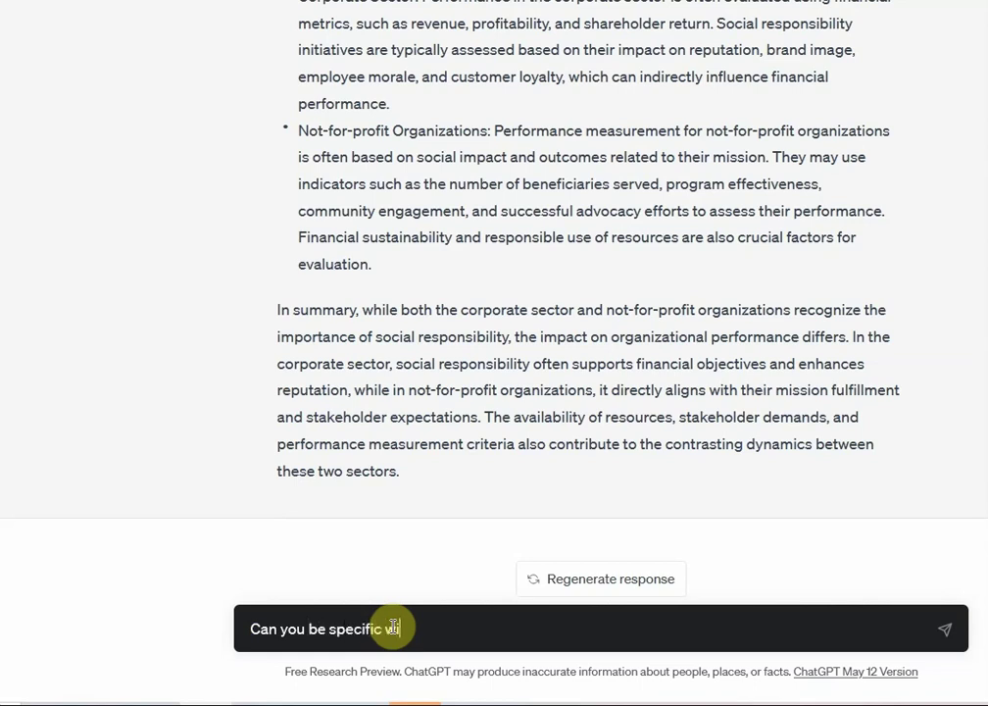
{"action": "type", "text": "ith the comparison and also "}
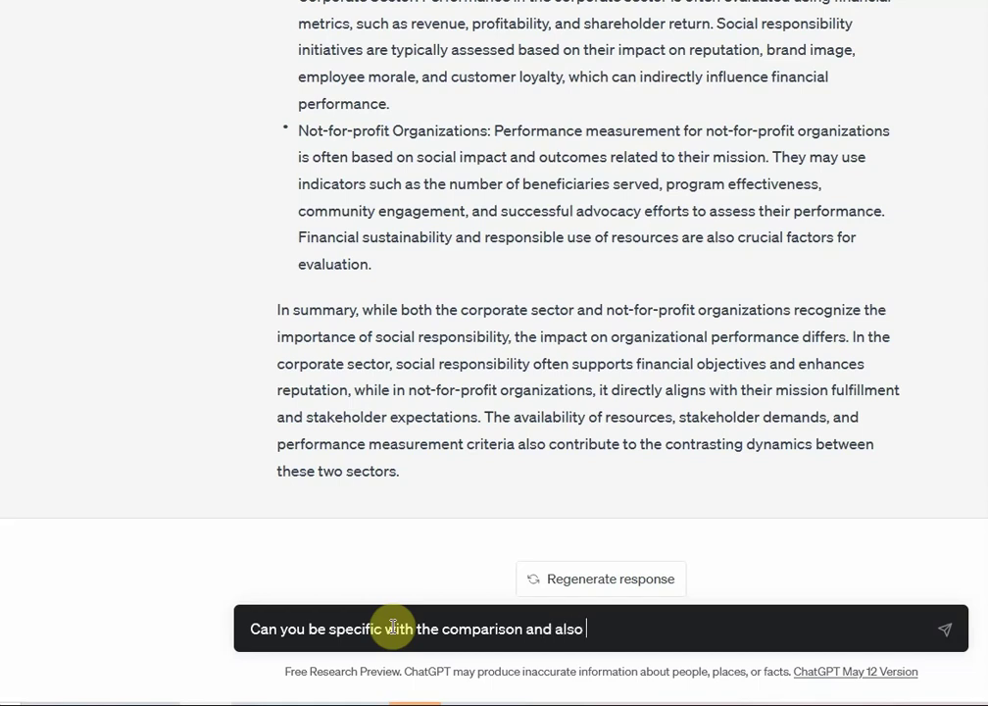
{"action": "type", "text": "provide som"}
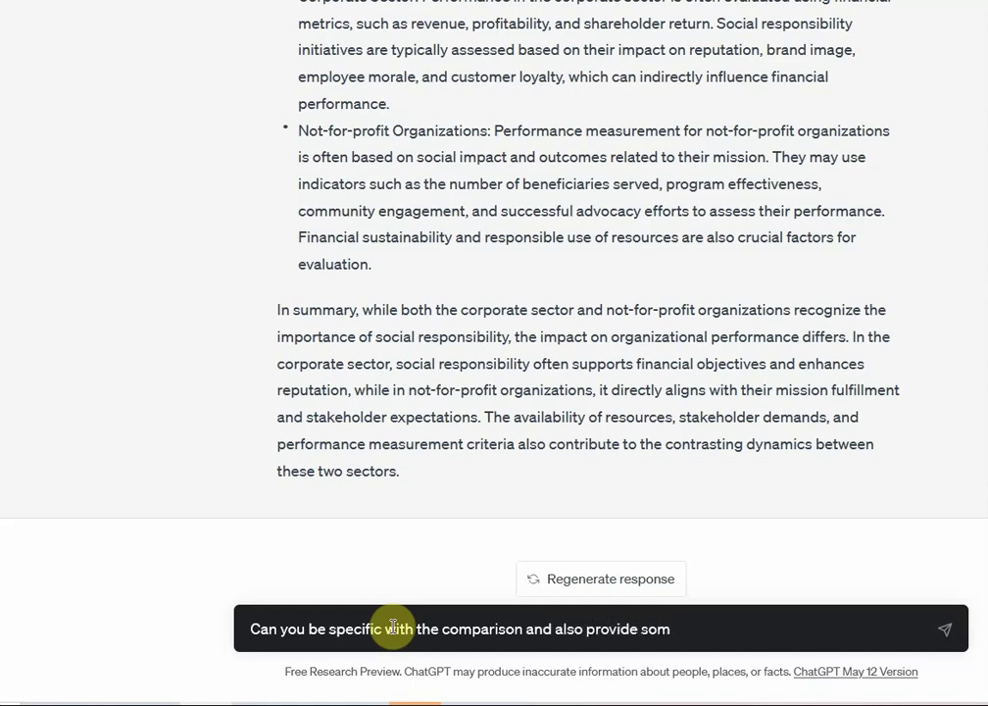
{"action": "type", "text": "e references both in text and end text"}
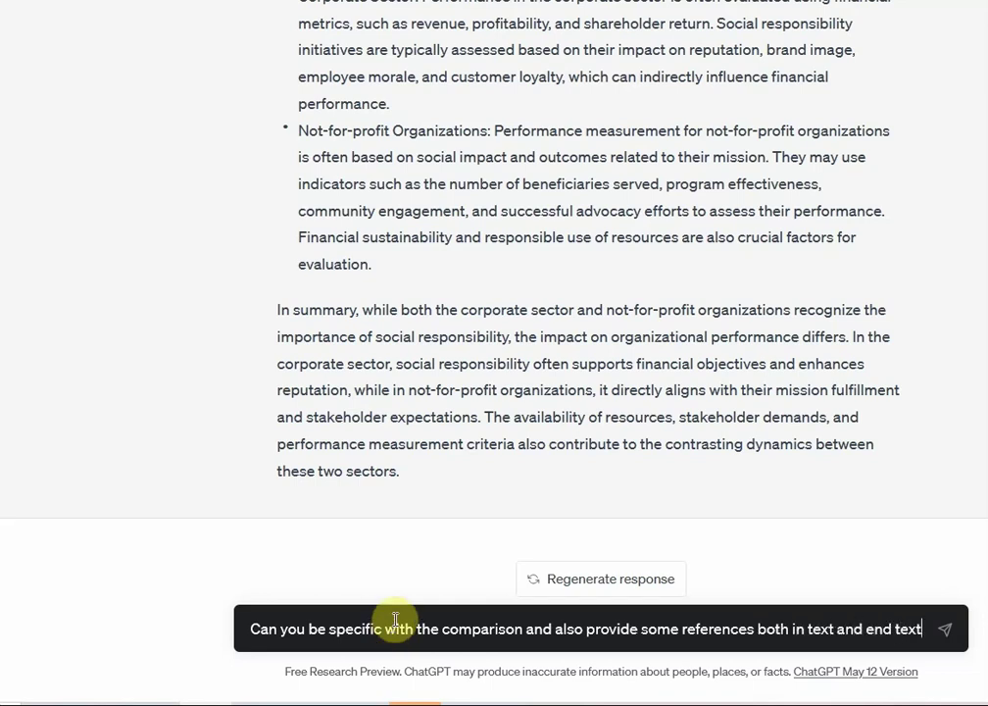
{"action": "key", "text": "Return"}
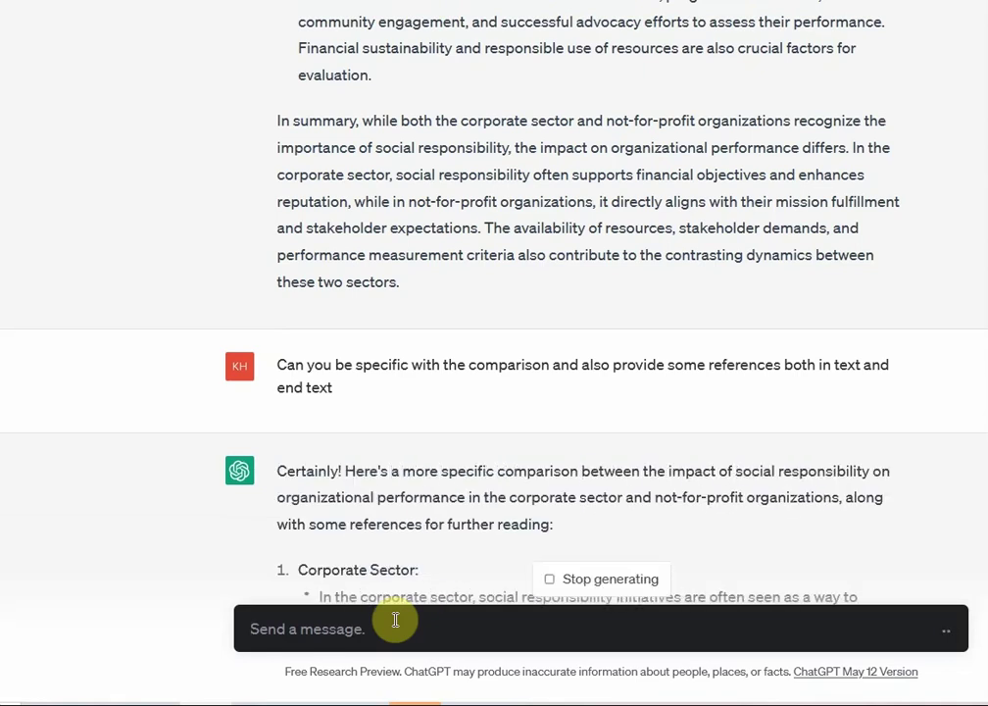
Step: Scroll through the finished comparison to review its in-text citations and References list
{"action": "scroll", "coordinate": [430, 418], "scroll_direction": "down", "scroll_amount": 5}
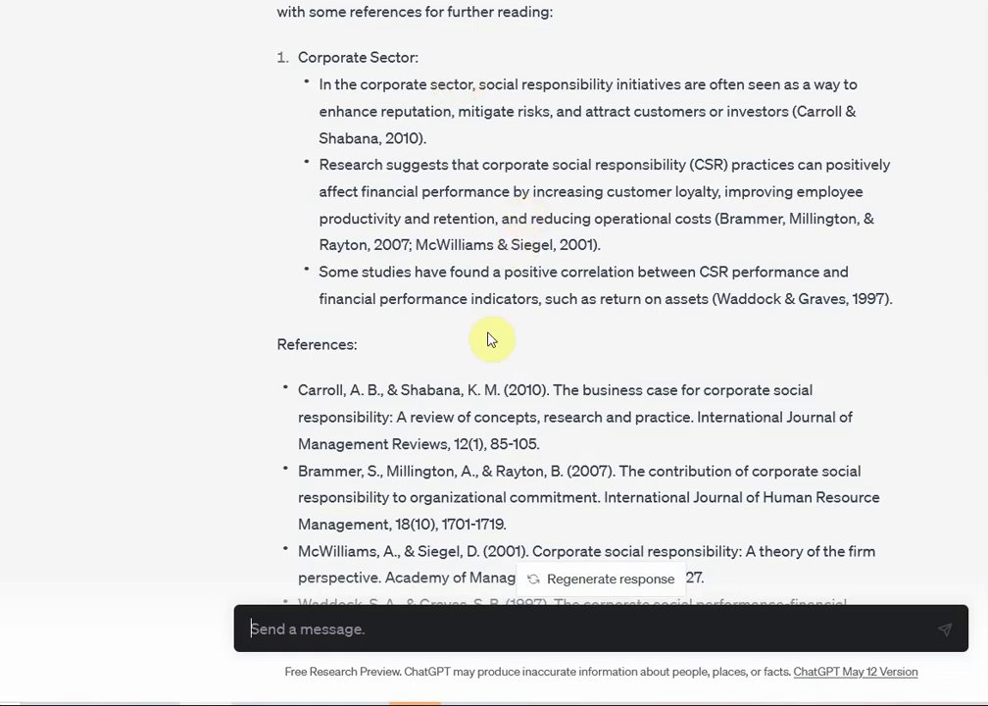
{"action": "scroll", "coordinate": [245, 116], "scroll_direction": "up", "scroll_amount": 2}
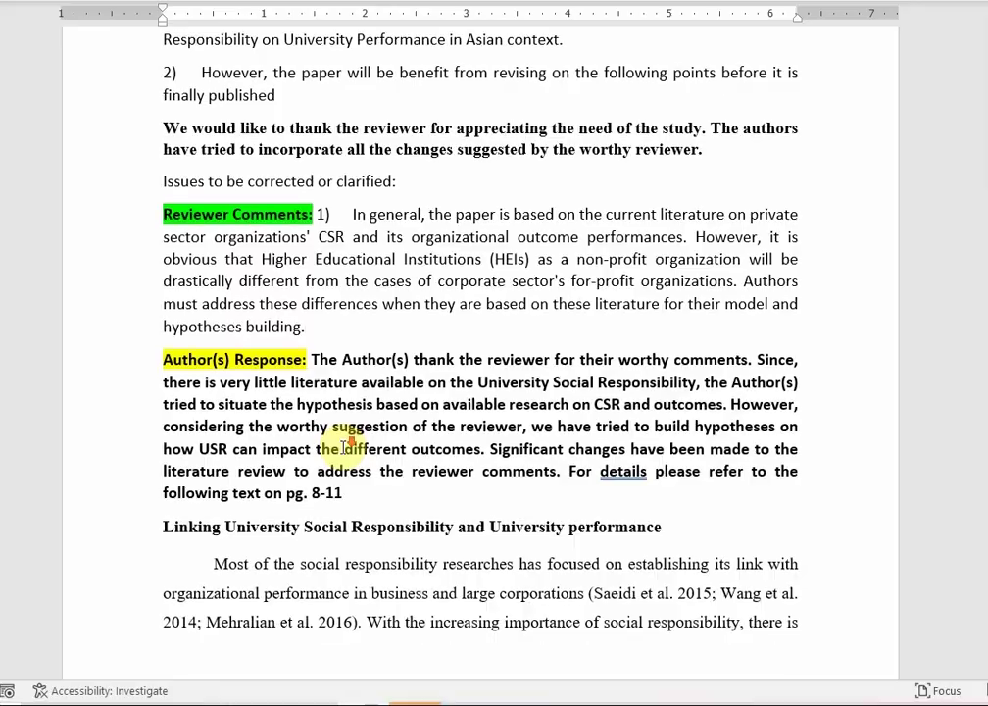
{"action": "scroll", "coordinate": [343, 447], "scroll_direction": "down", "scroll_amount": 5}
{"action": "scroll", "coordinate": [343, 447], "scroll_direction": "down", "scroll_amount": 15}
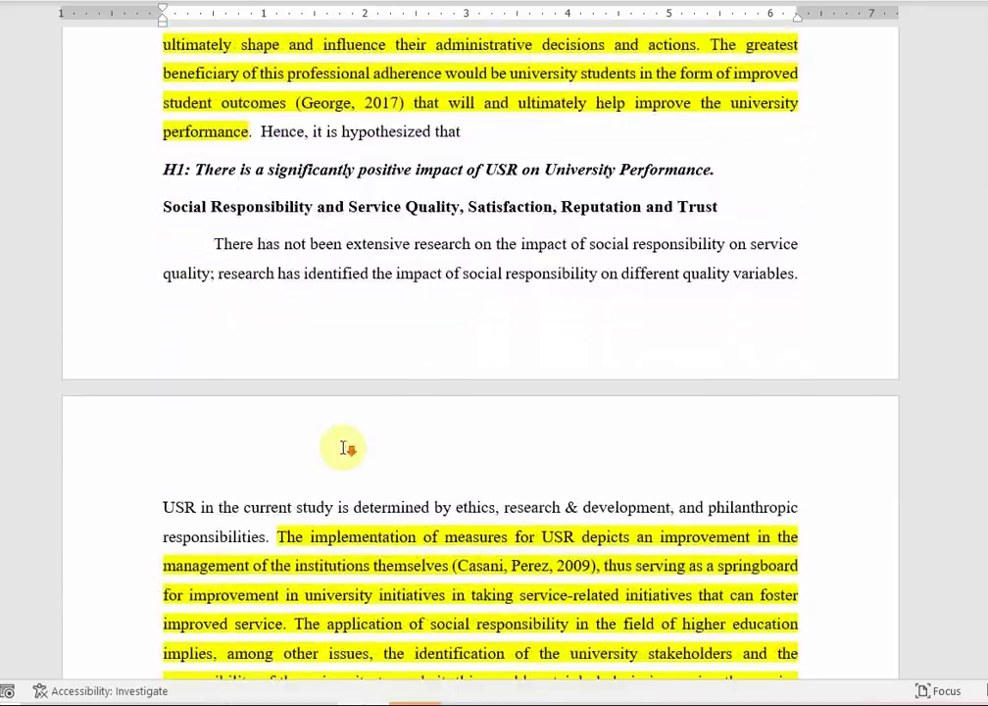
{"action": "scroll", "coordinate": [343, 447], "scroll_direction": "up", "scroll_amount": 1}
{"action": "scroll", "coordinate": [343, 447], "scroll_direction": "down", "scroll_amount": 8}
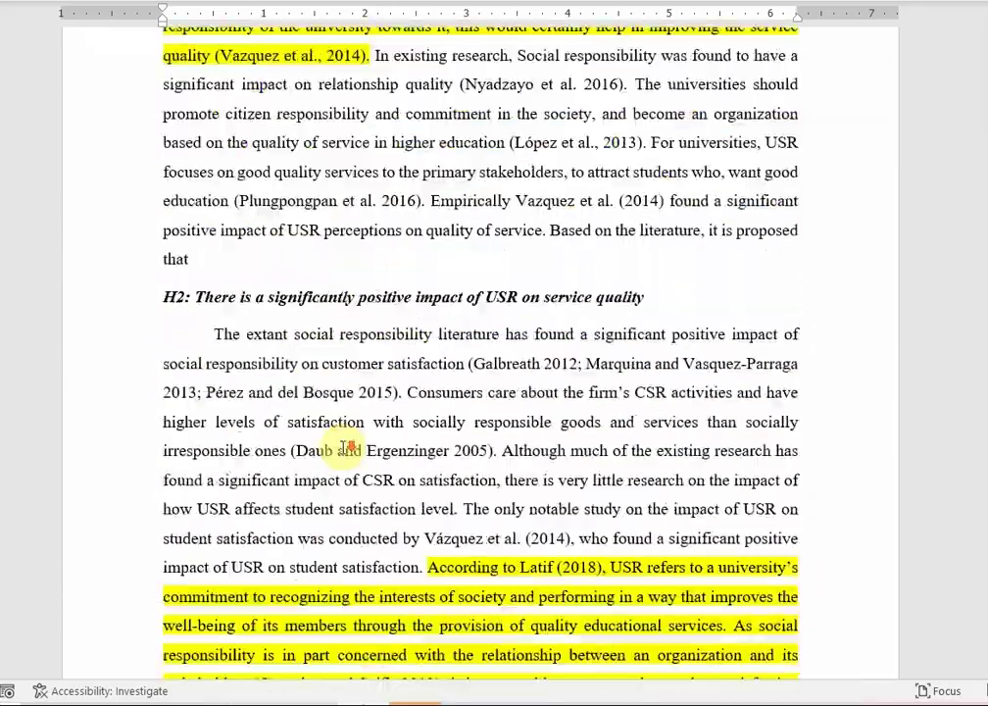
{"action": "scroll", "coordinate": [343, 447], "scroll_direction": "down", "scroll_amount": 12}
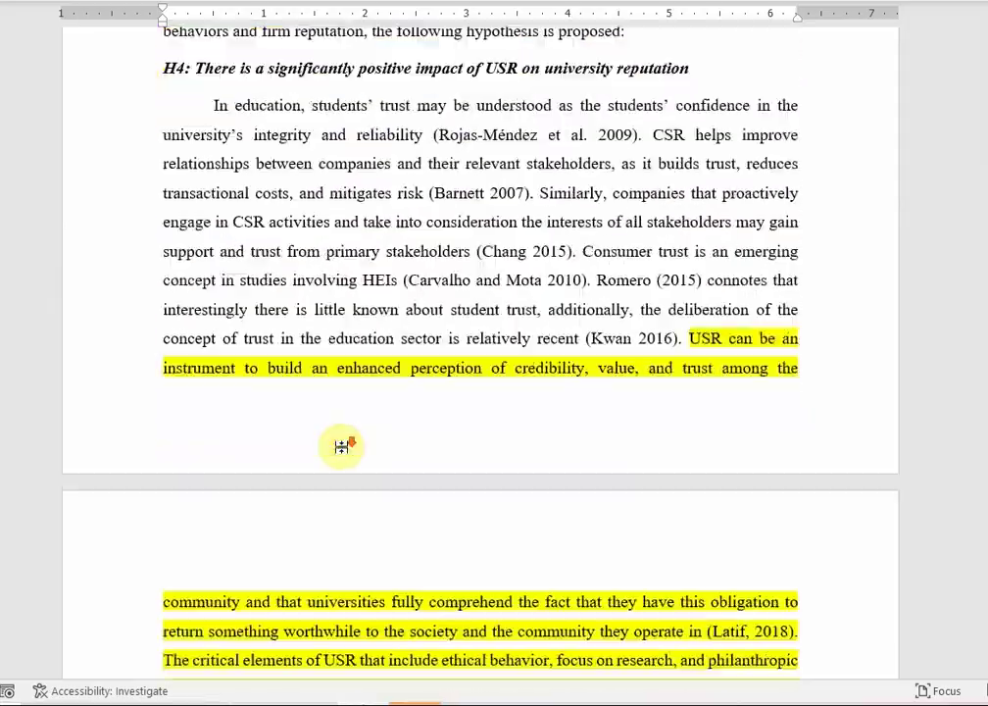
{"action": "scroll", "coordinate": [343, 447], "scroll_direction": "down", "scroll_amount": 4}
{"action": "scroll", "coordinate": [343, 447], "scroll_direction": "up", "scroll_amount": 8}
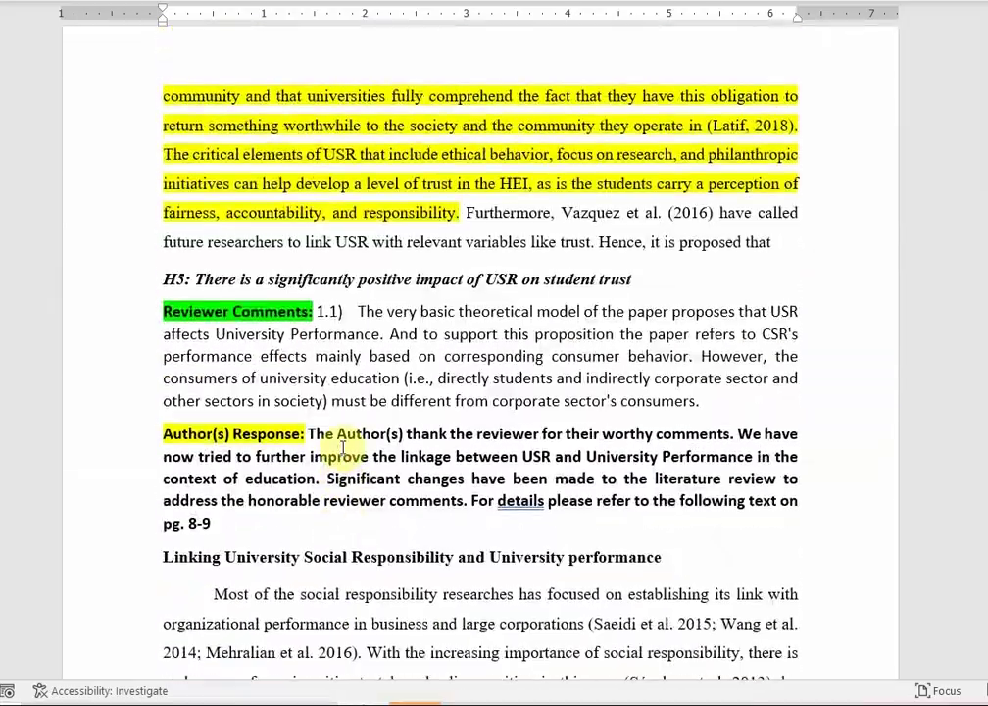
{"action": "scroll", "coordinate": [348, 447], "scroll_direction": "up", "scroll_amount": 8}
{"action": "scroll", "coordinate": [345, 447], "scroll_direction": "up", "scroll_amount": 13}
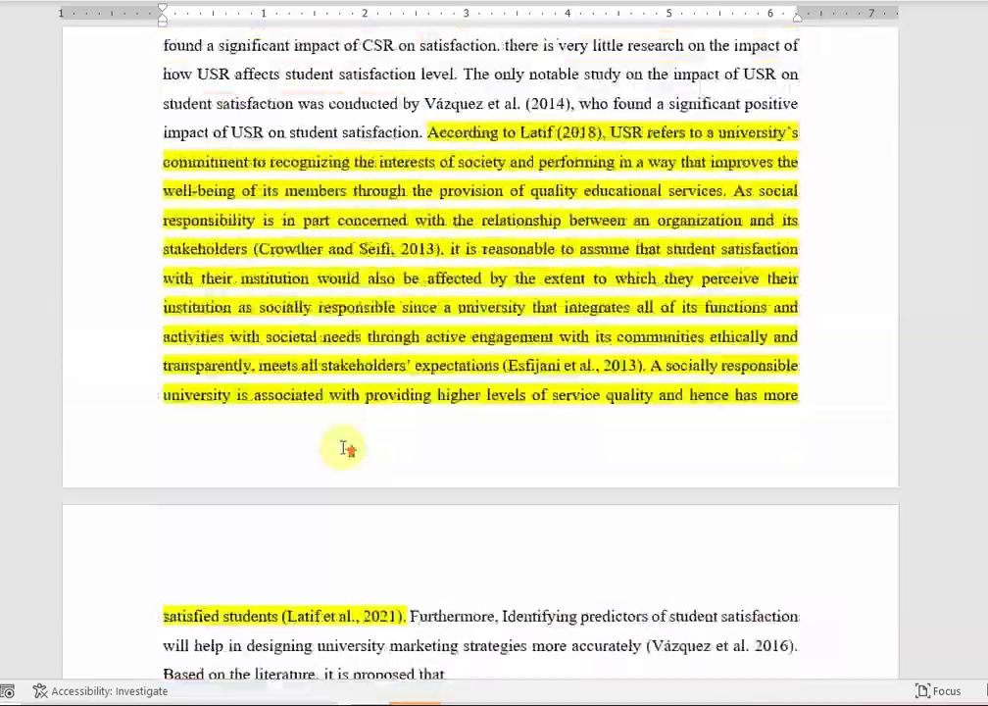
{"action": "scroll", "coordinate": [344, 447], "scroll_direction": "up", "scroll_amount": 7}
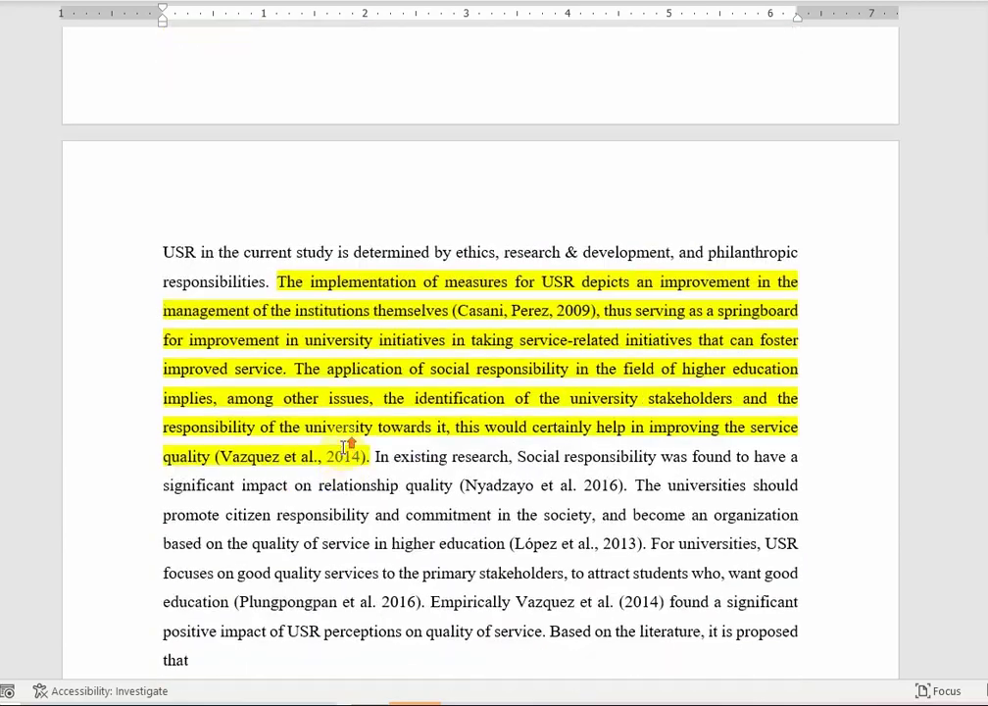
{"action": "scroll", "coordinate": [343, 447], "scroll_direction": "down", "scroll_amount": 3}
{"action": "scroll", "coordinate": [345, 447], "scroll_direction": "up", "scroll_amount": 3}
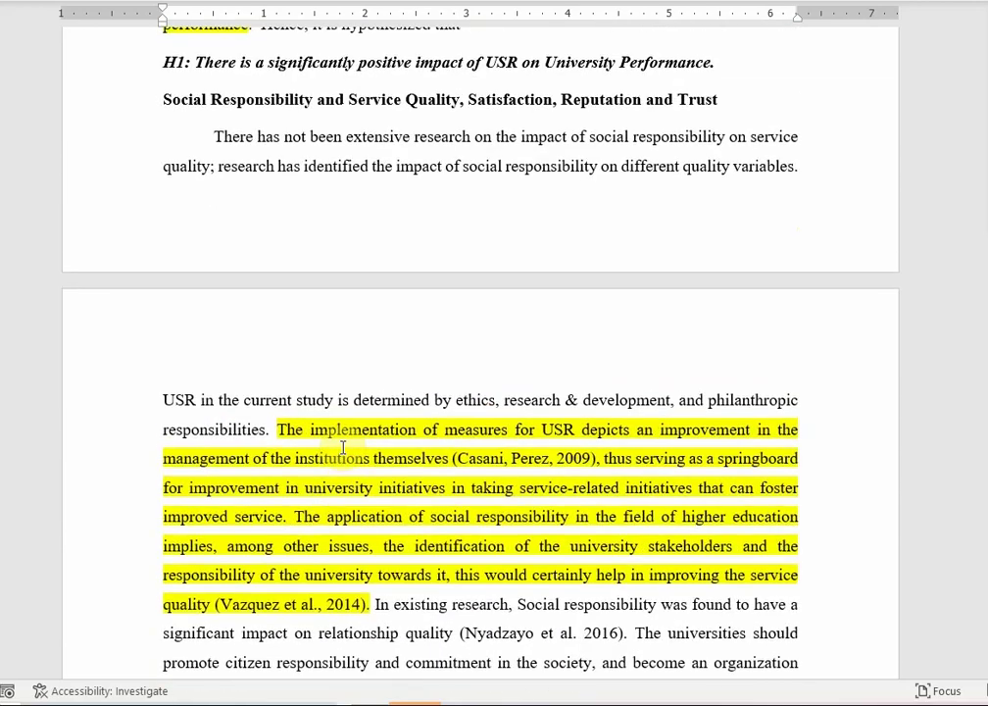
{"action": "scroll", "coordinate": [343, 447], "scroll_direction": "up", "scroll_amount": 1}
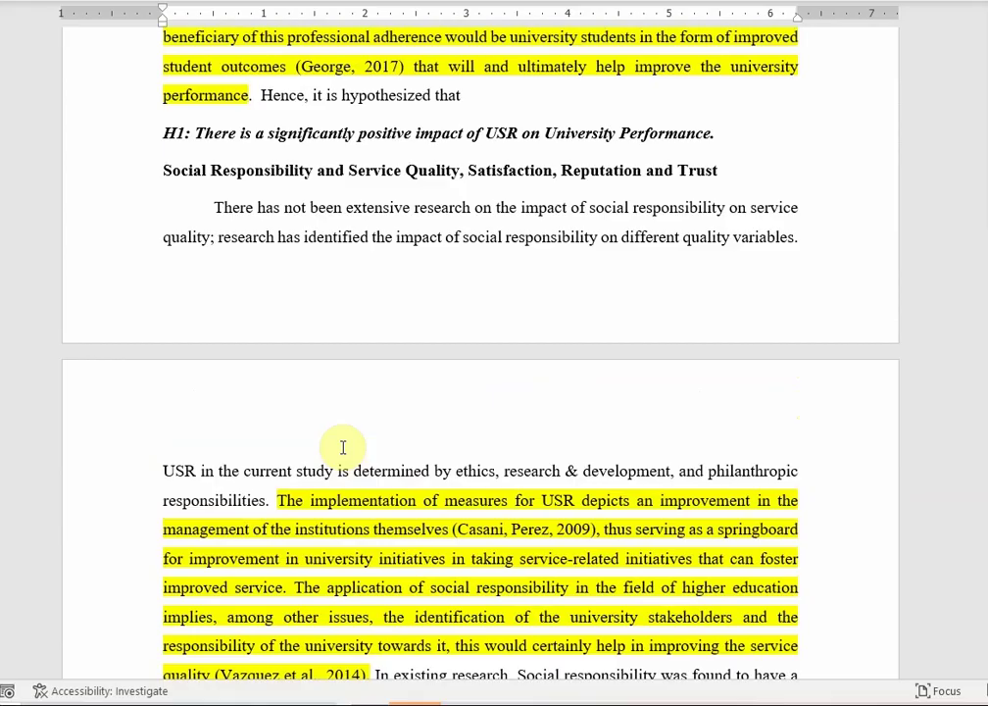
{"action": "scroll", "coordinate": [343, 446], "scroll_direction": "up", "scroll_amount": 8}
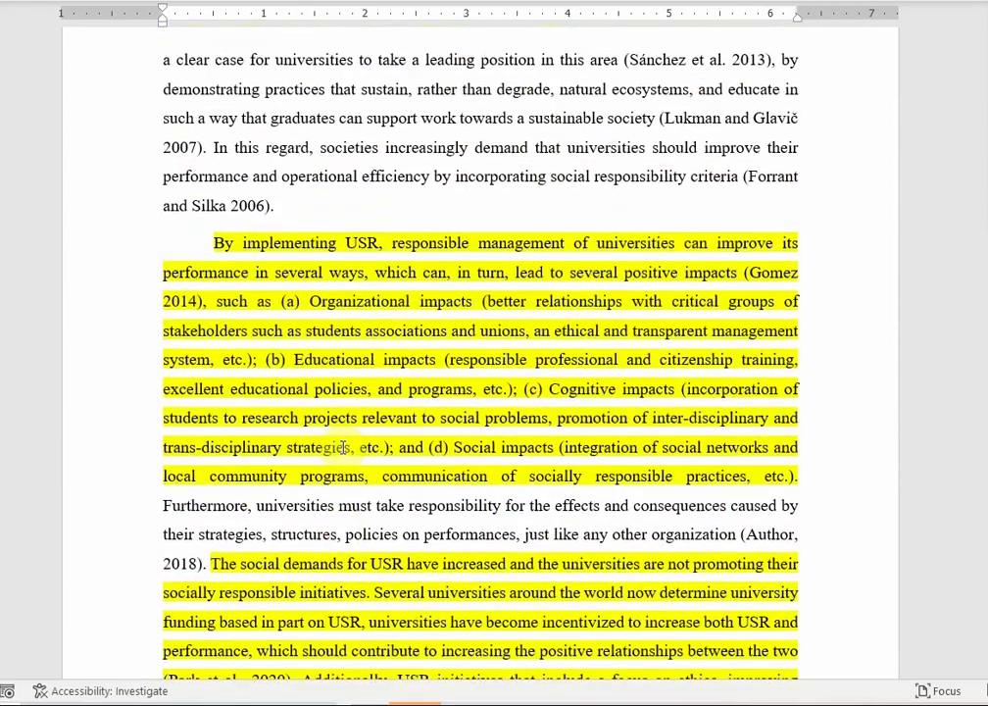
{"action": "scroll", "coordinate": [343, 447], "scroll_direction": "up", "scroll_amount": 9}
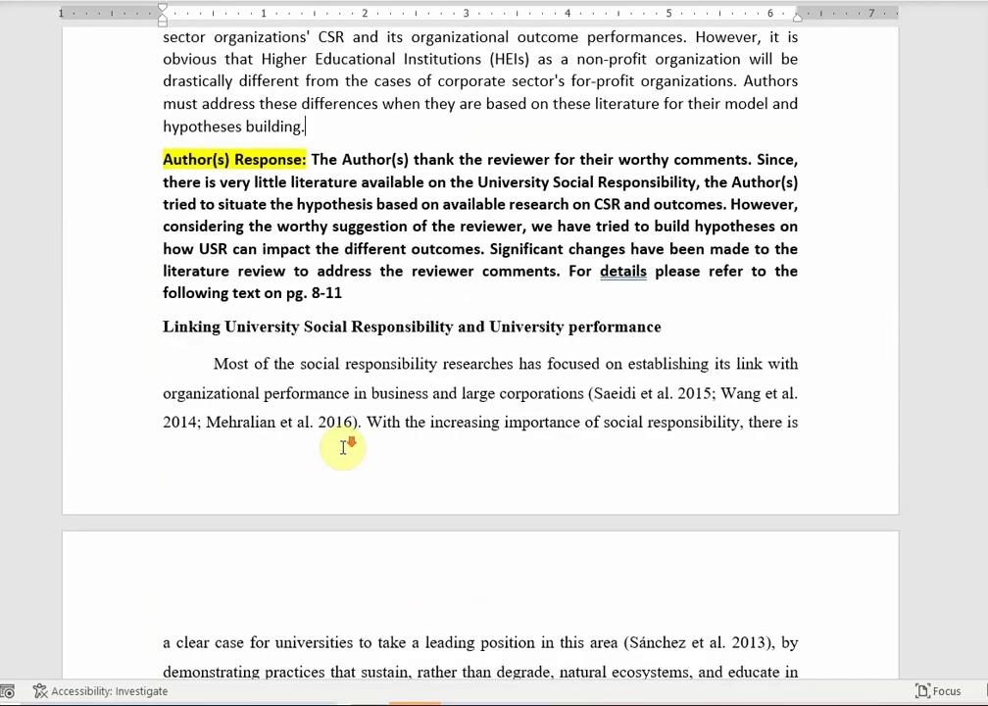
{"action": "scroll", "coordinate": [343, 447], "scroll_direction": "down", "scroll_amount": 2}
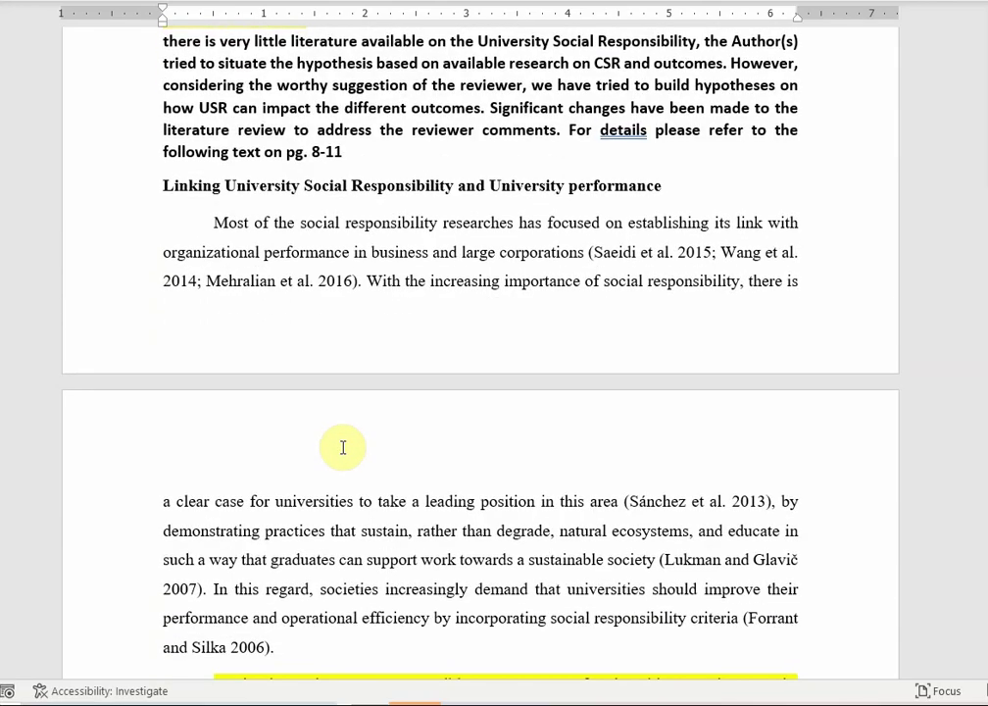
{"action": "scroll", "coordinate": [343, 447], "scroll_direction": "down", "scroll_amount": 20}
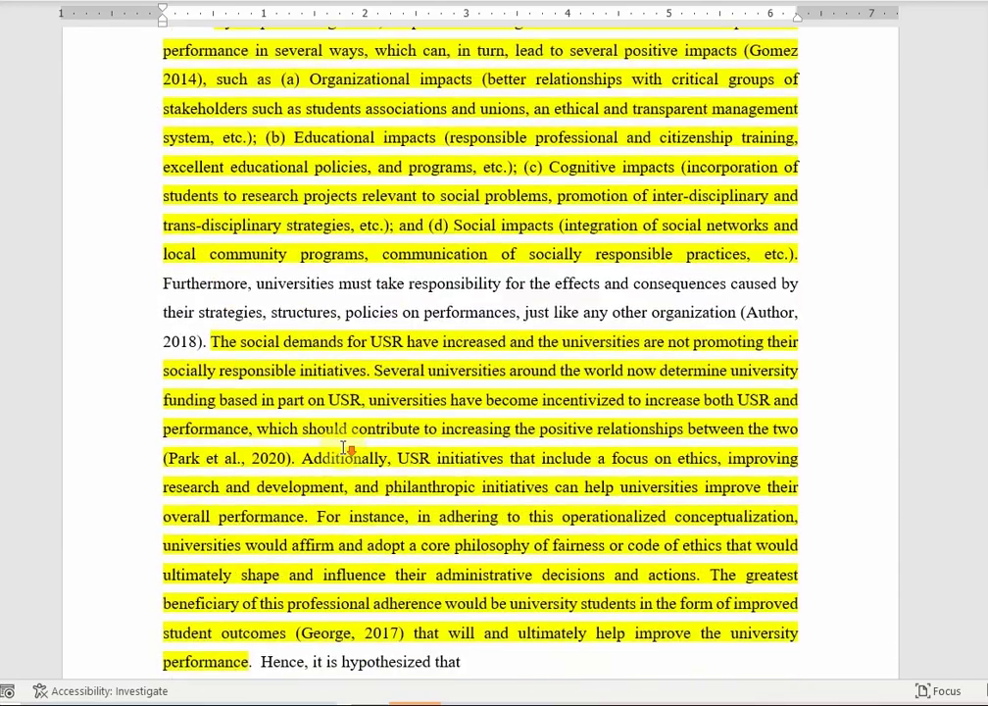
{"action": "scroll", "coordinate": [348, 447], "scroll_direction": "down", "scroll_amount": 20}
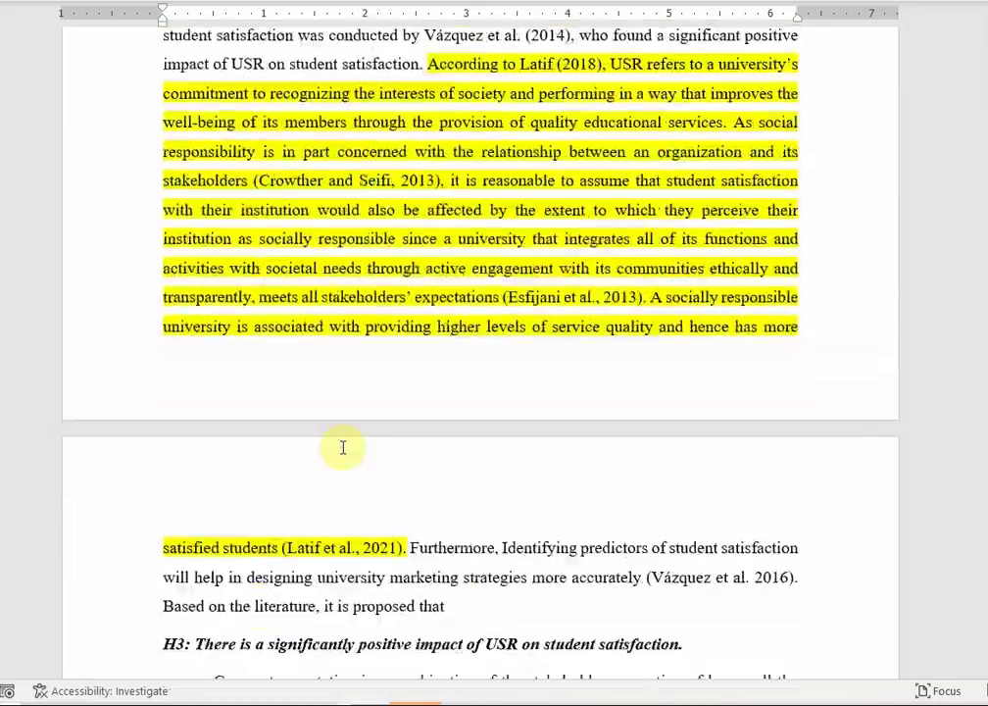
{"action": "scroll", "coordinate": [343, 447], "scroll_direction": "down", "scroll_amount": 20}
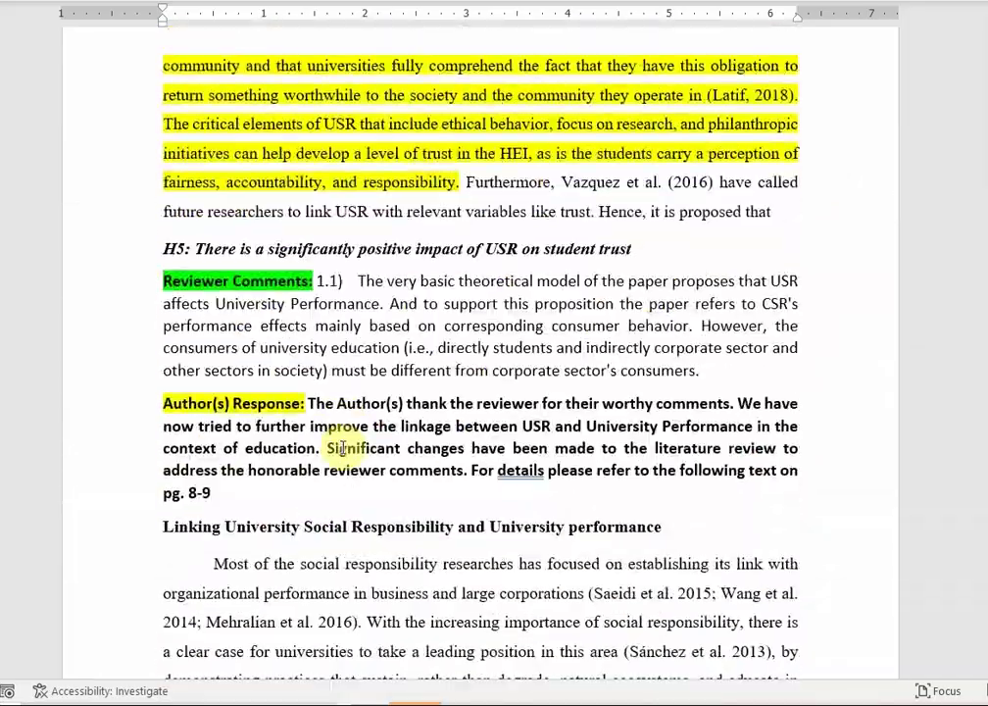
{"action": "scroll", "coordinate": [343, 447], "scroll_direction": "up", "scroll_amount": 3}
{"action": "scroll", "coordinate": [342, 447], "scroll_direction": "up", "scroll_amount": 1}
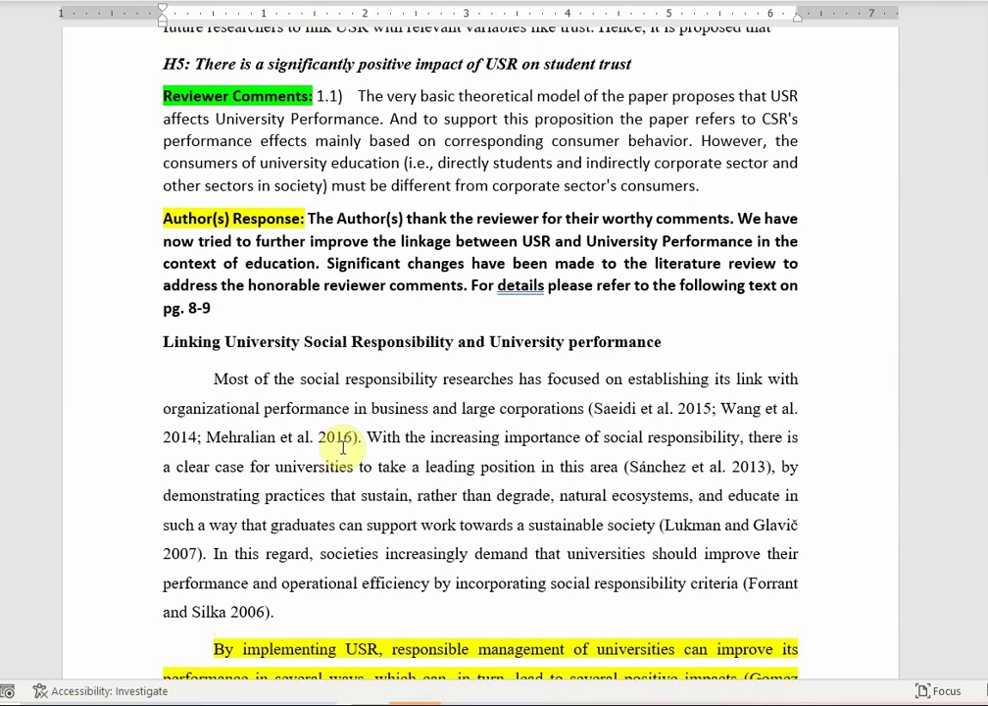
{"action": "left_click_drag", "start_coordinate": [371, 95], "coordinate": [612, 162]}
{"action": "left_click_drag", "start_coordinate": [662, 161], "coordinate": [442, 179]}
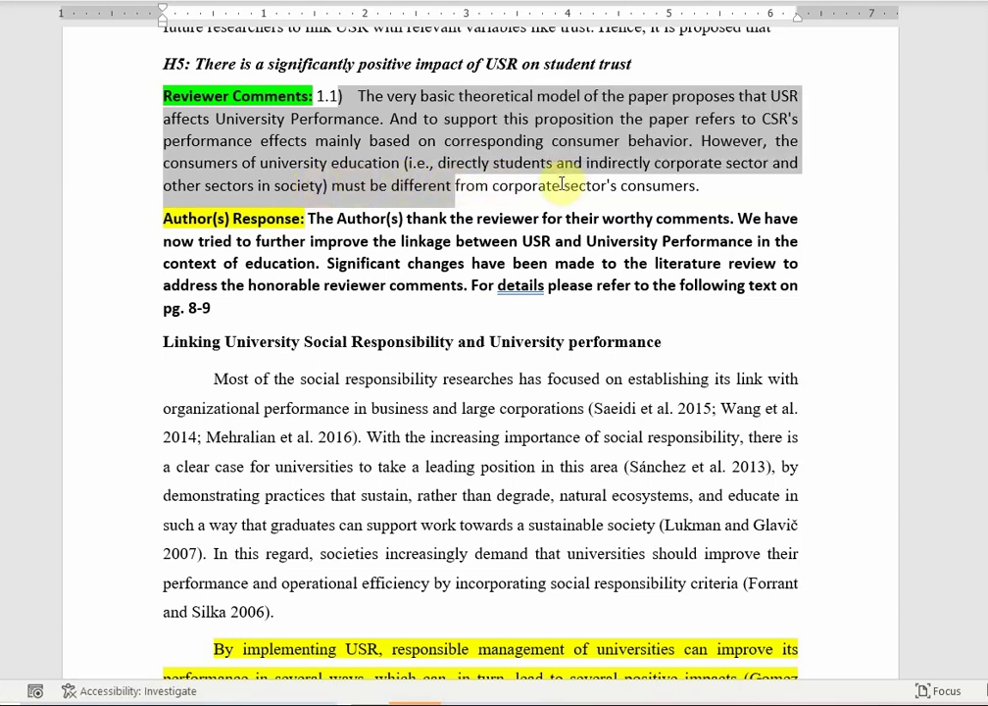
{"action": "left_click", "coordinate": [562, 185]}
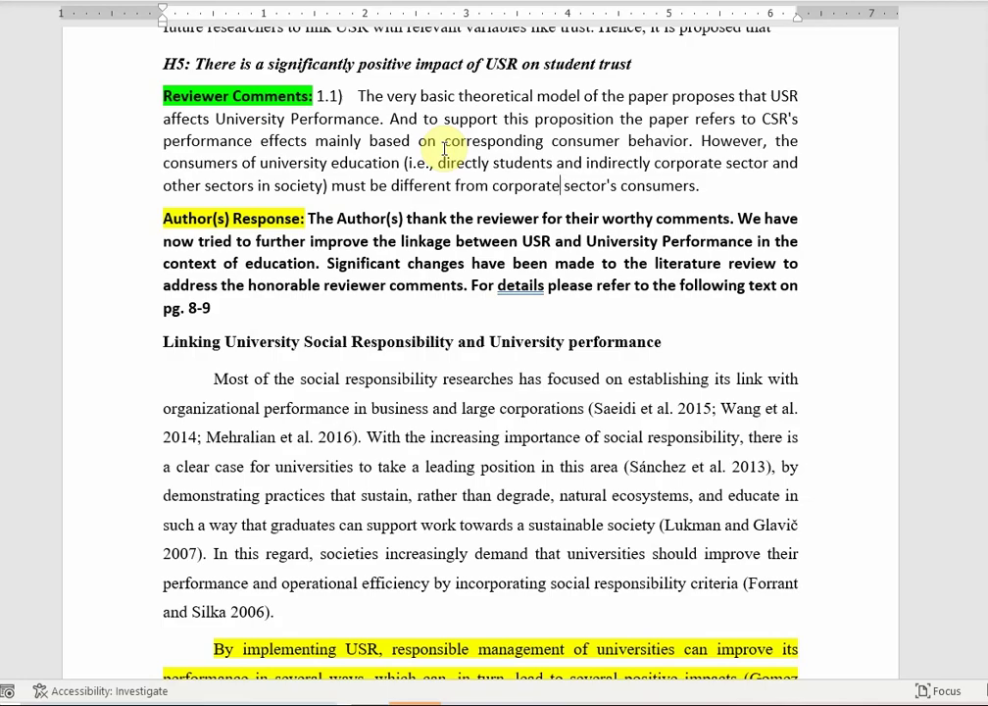
{"action": "scroll", "coordinate": [413, 324], "scroll_direction": "down", "scroll_amount": 8}
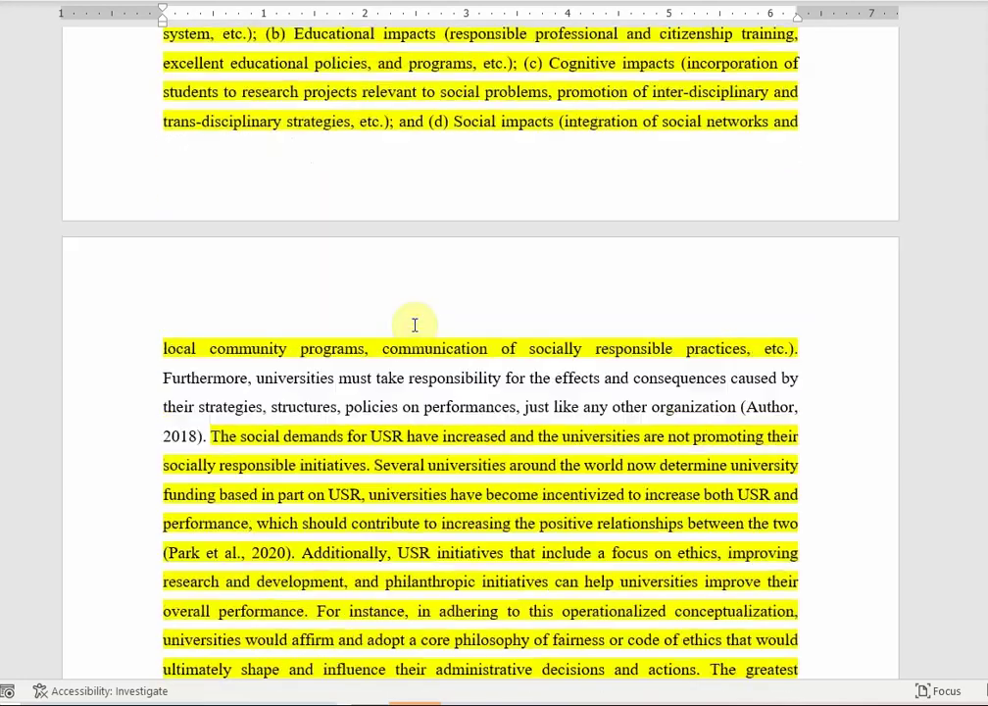
Step: Highlight 'should address this issue' in Reviewer Comment 1.2, then dismiss the options and deselect
{"action": "scroll", "coordinate": [414, 324], "scroll_direction": "down", "scroll_amount": 9}
{"action": "scroll", "coordinate": [415, 326], "scroll_direction": "up", "scroll_amount": 2}
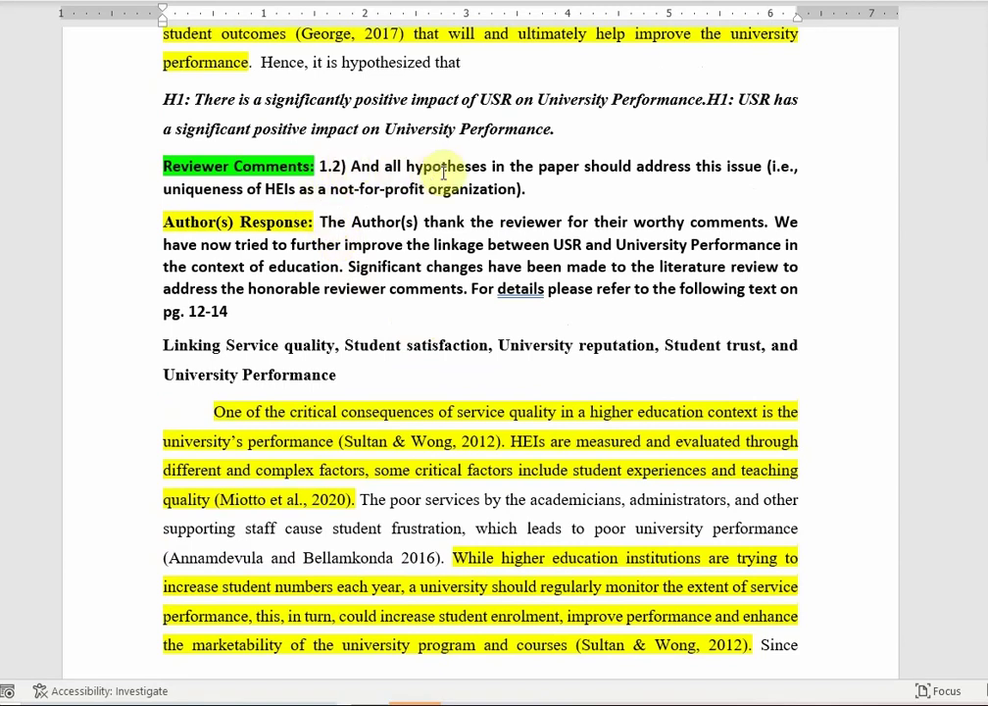
{"action": "left_click_drag", "start_coordinate": [585, 167], "coordinate": [770, 167]}
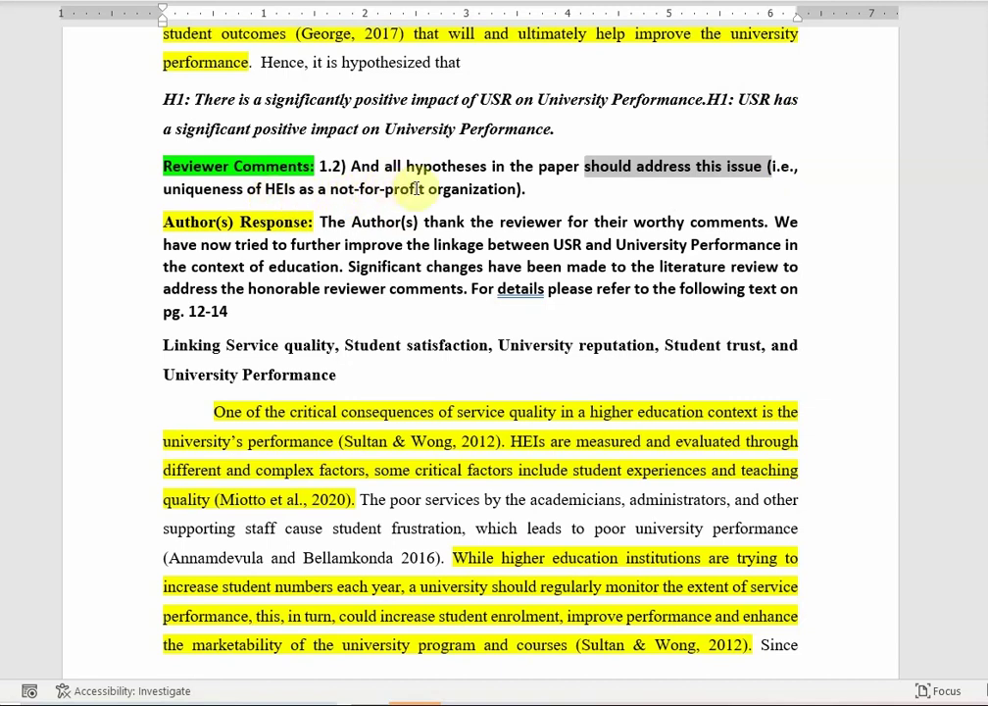
{"action": "right_click", "coordinate": [455, 197]}
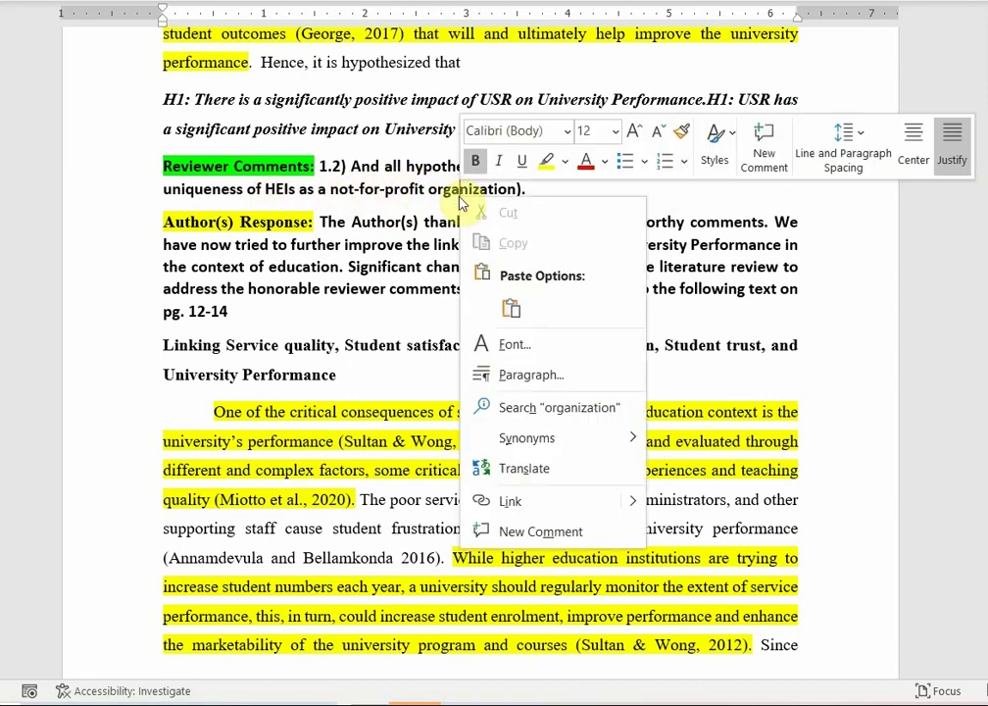
{"action": "left_click", "coordinate": [347, 189]}
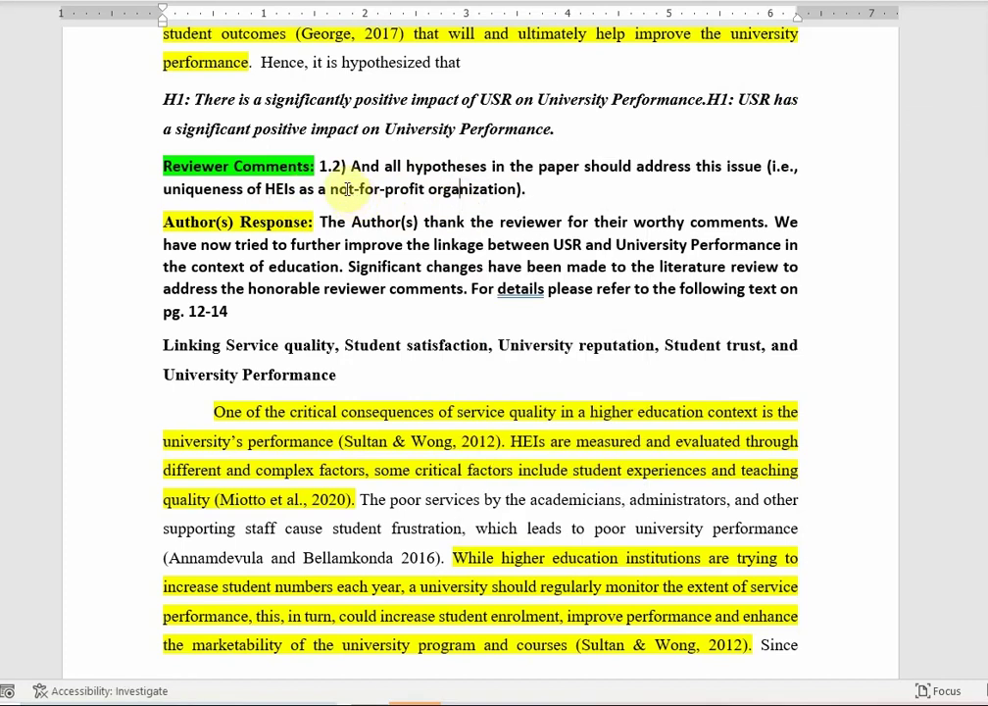
{"action": "left_click", "coordinate": [342, 299]}
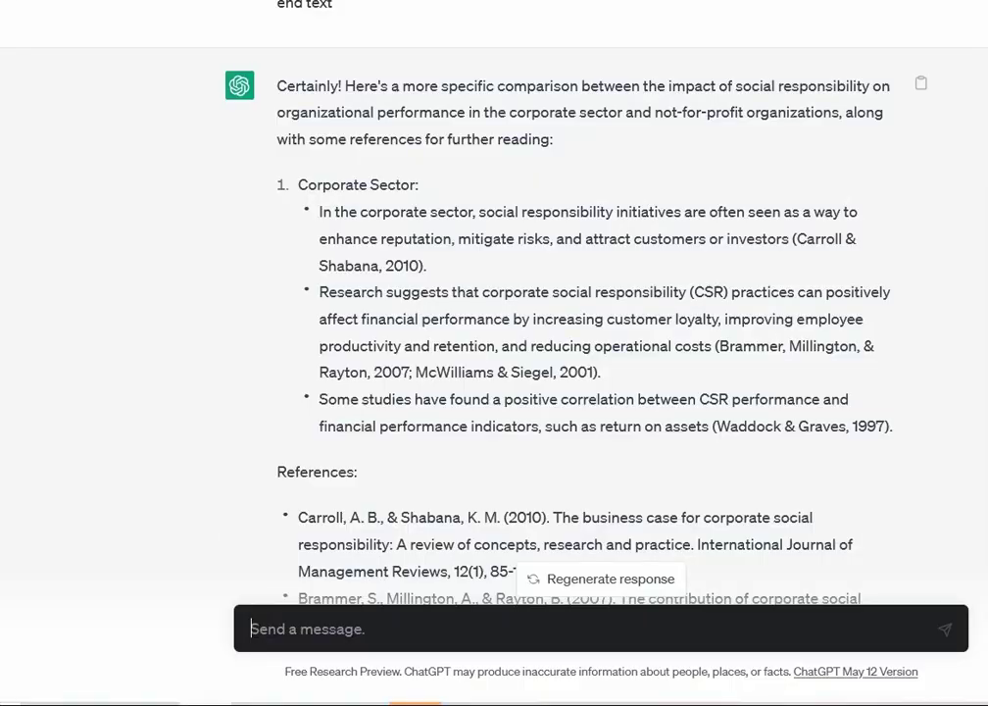
Step: Ask how Service Quality's impact on Performance differs in the Education sector versus profit based organizations
{"action": "type", "text": "How Se"}
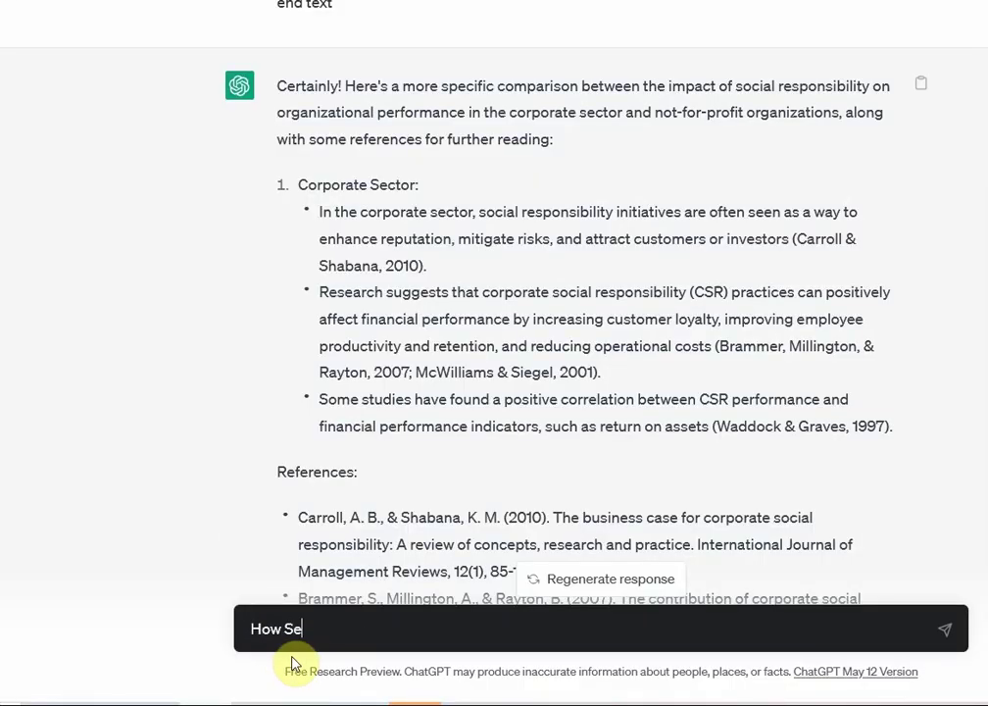
{"action": "type", "text": "rvice Quality"}
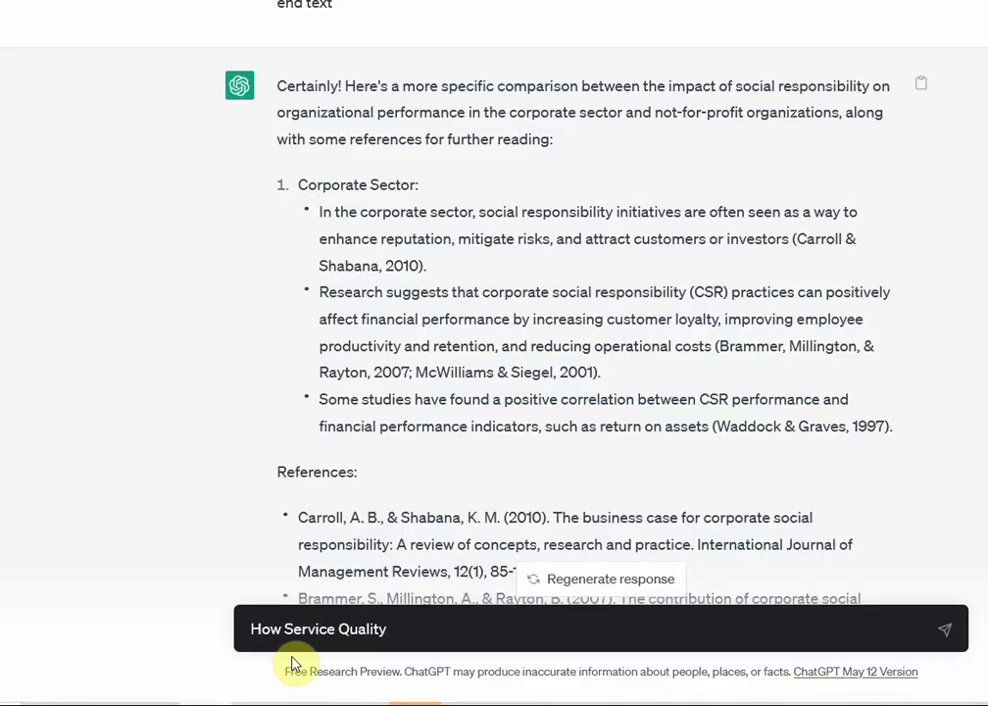
{"action": "type", "text": " and its impa"}
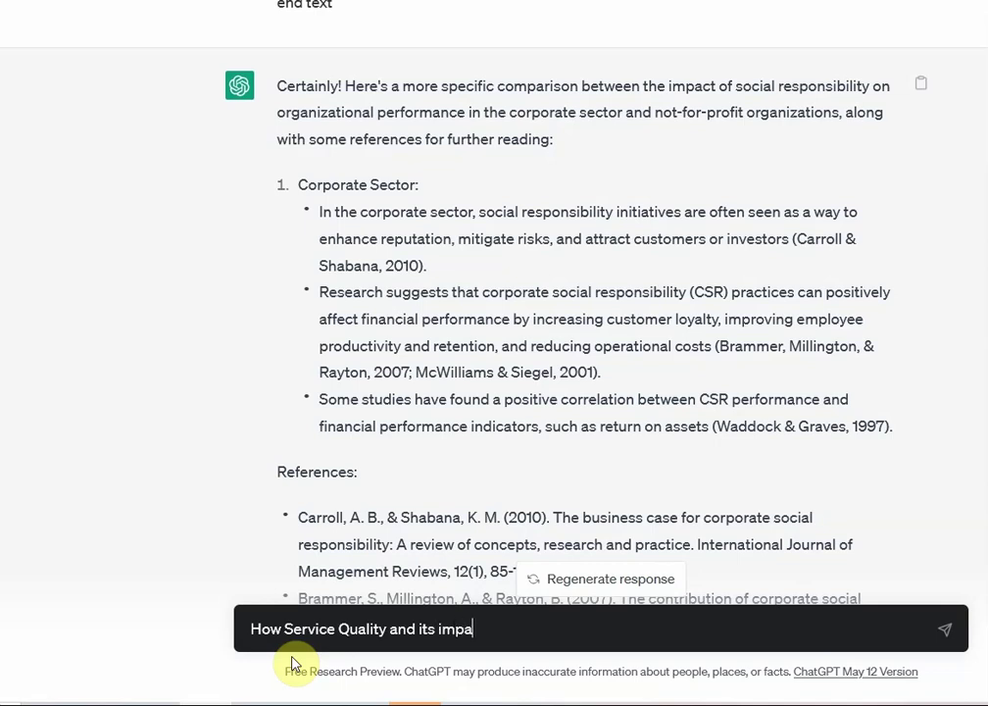
{"action": "type", "text": "ct on Perform"}
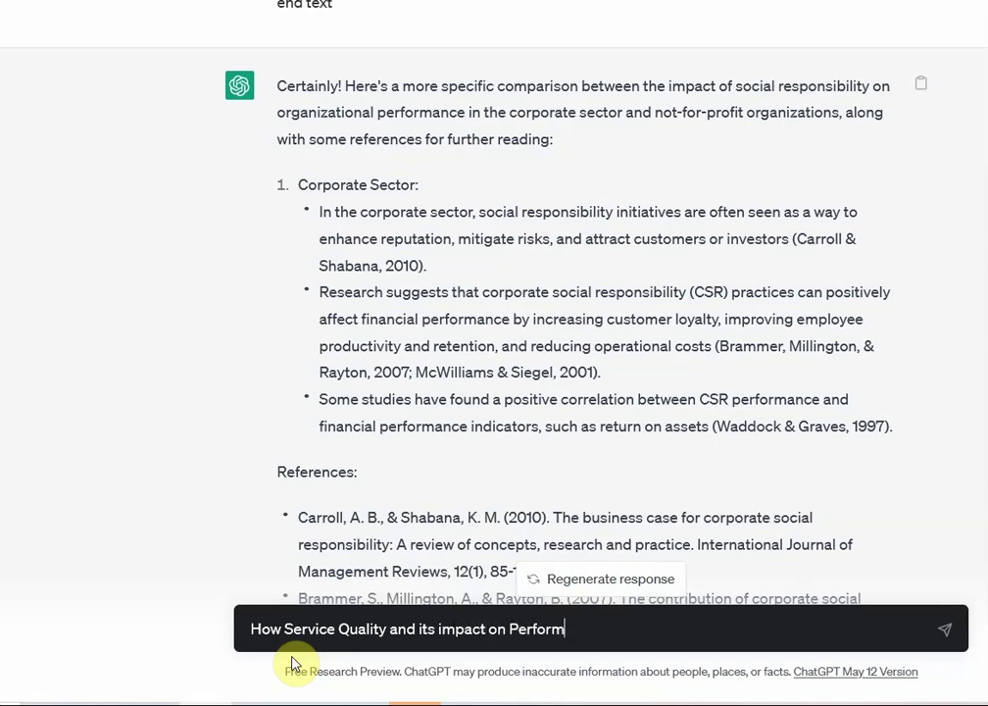
{"action": "type", "text": "ance is unique"}
{"action": "key", "text": "BackSpace"}
{"action": "key", "text": "BackSpace"}
{"action": "key", "text": "BackSpace"}
{"action": "key", "text": "BackSpace"}
{"action": "key", "text": "BackSpace"}
{"action": "key", "text": "BackSpace"}
{"action": "key", "text": "BackSpace"}
{"action": "type", "text": "different in Educ"}
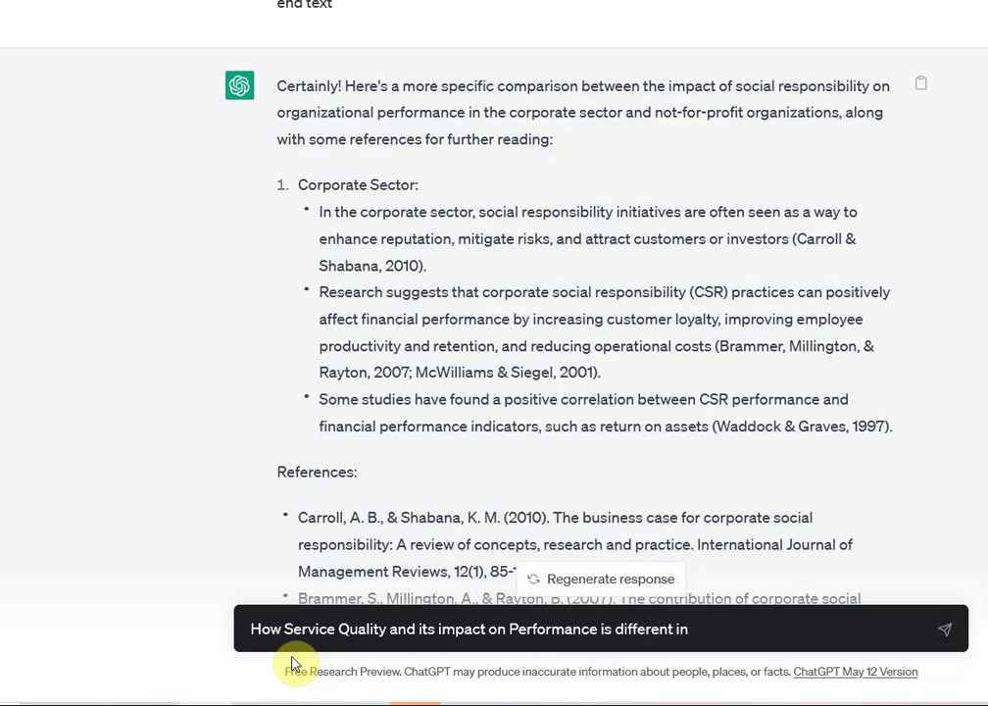
{"action": "type", "text": "ation se"}
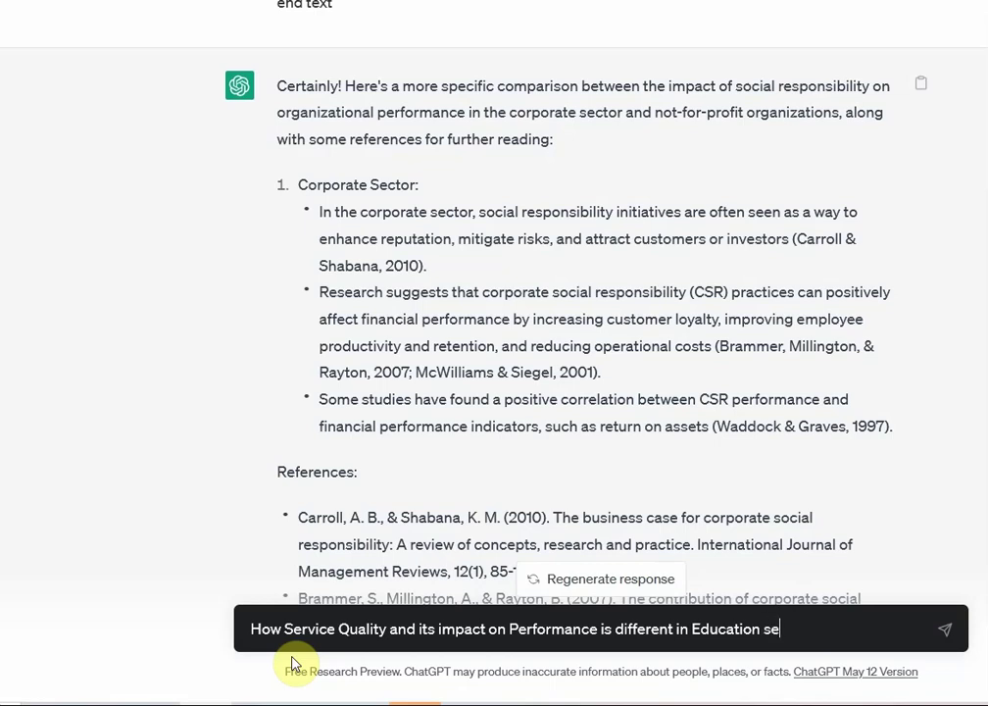
{"action": "type", "text": "ctor in compa"}
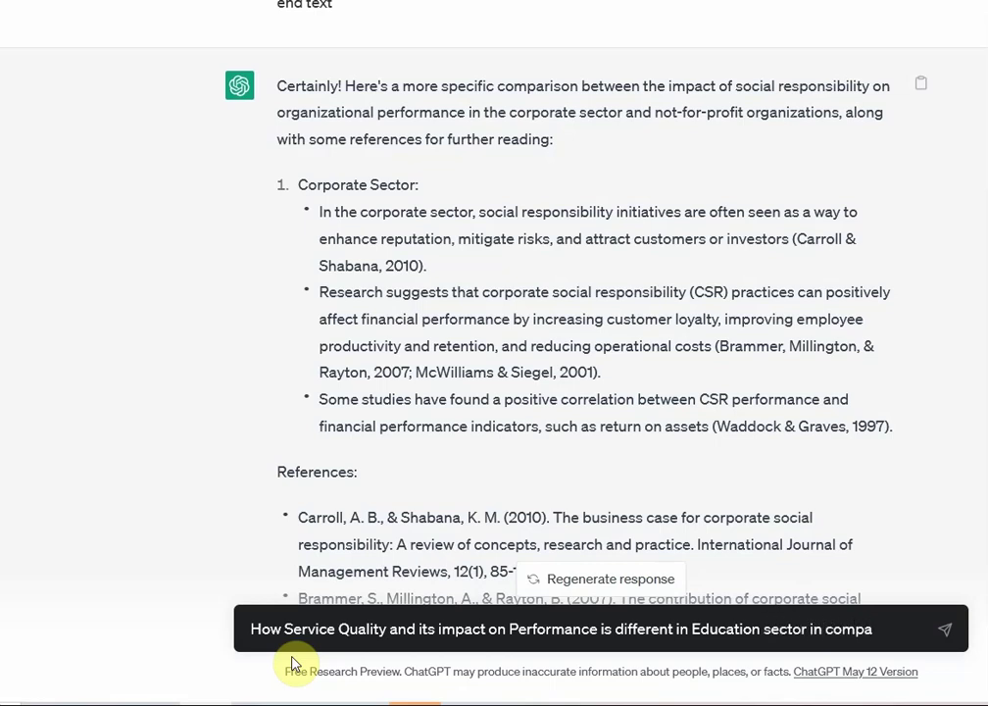
{"action": "type", "text": "rison to profit based organizaitons"}
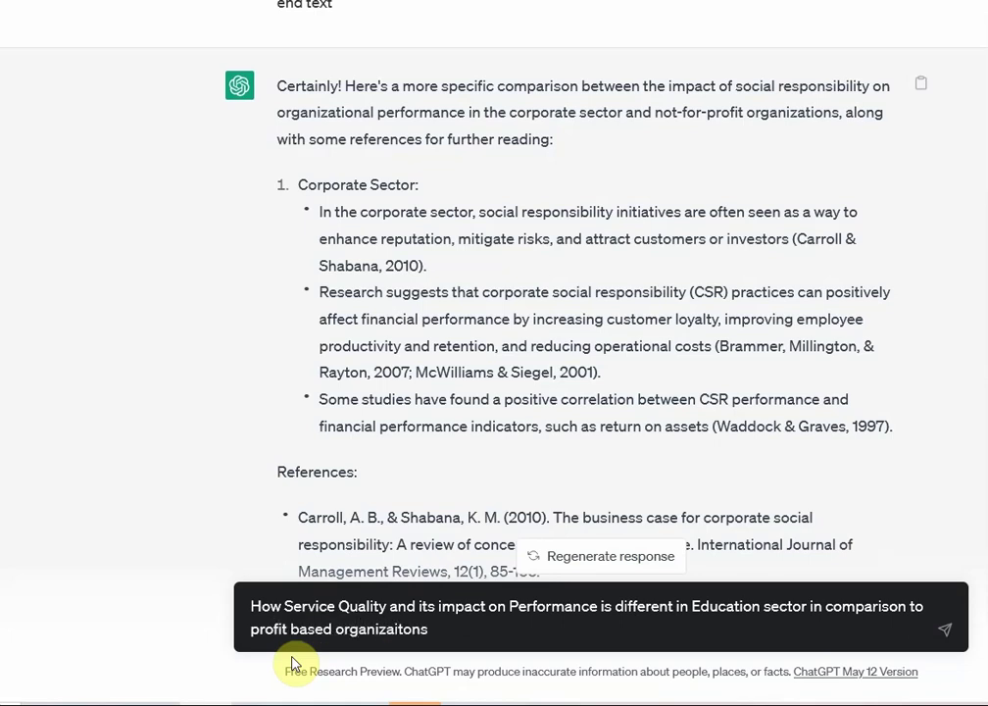
{"action": "key", "text": "Return"}
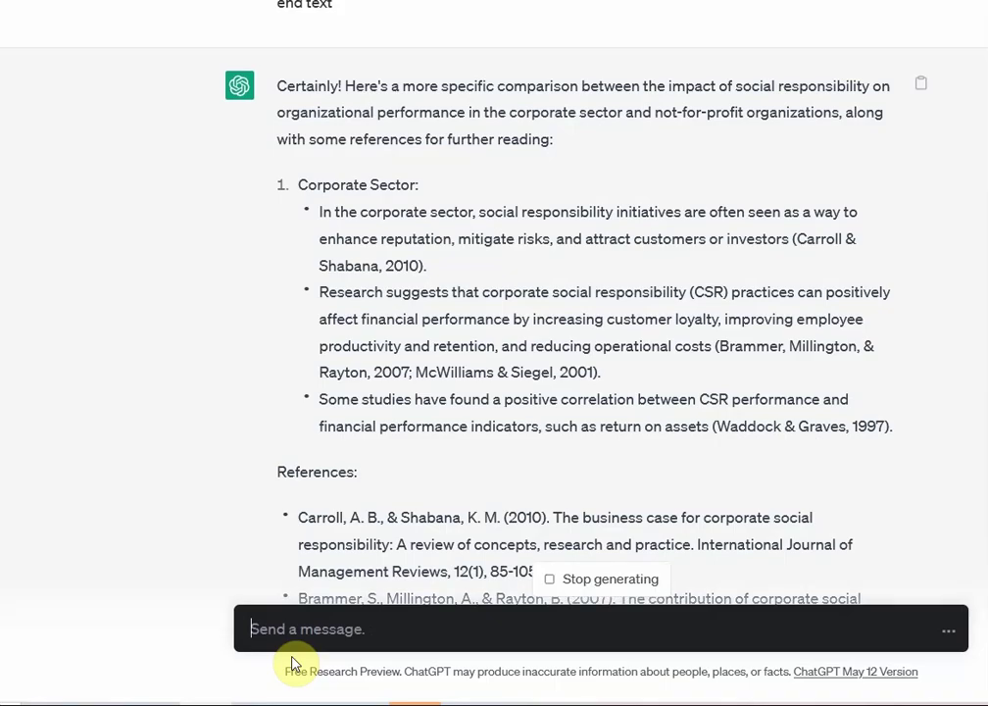
Step: Scroll through the reply on education versus profit-based stakeholder expectations and performance measurement
{"action": "scroll", "coordinate": [441, 343], "scroll_direction": "up", "scroll_amount": 8}
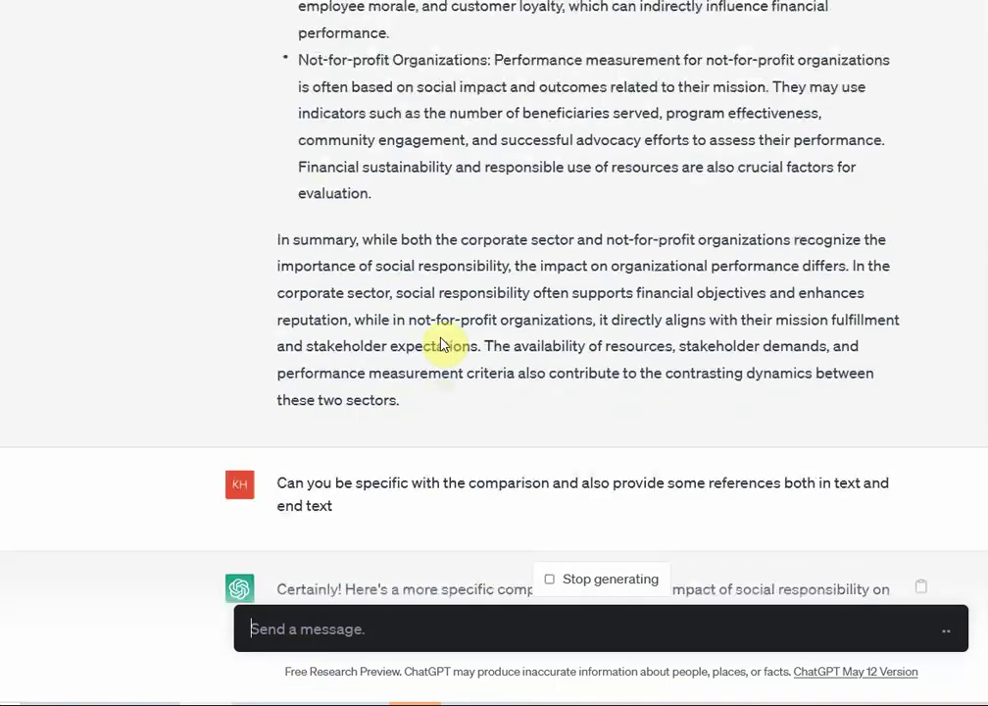
{"action": "scroll", "coordinate": [448, 345], "scroll_direction": "down", "scroll_amount": 2}
{"action": "scroll", "coordinate": [446, 343], "scroll_direction": "down", "scroll_amount": 15}
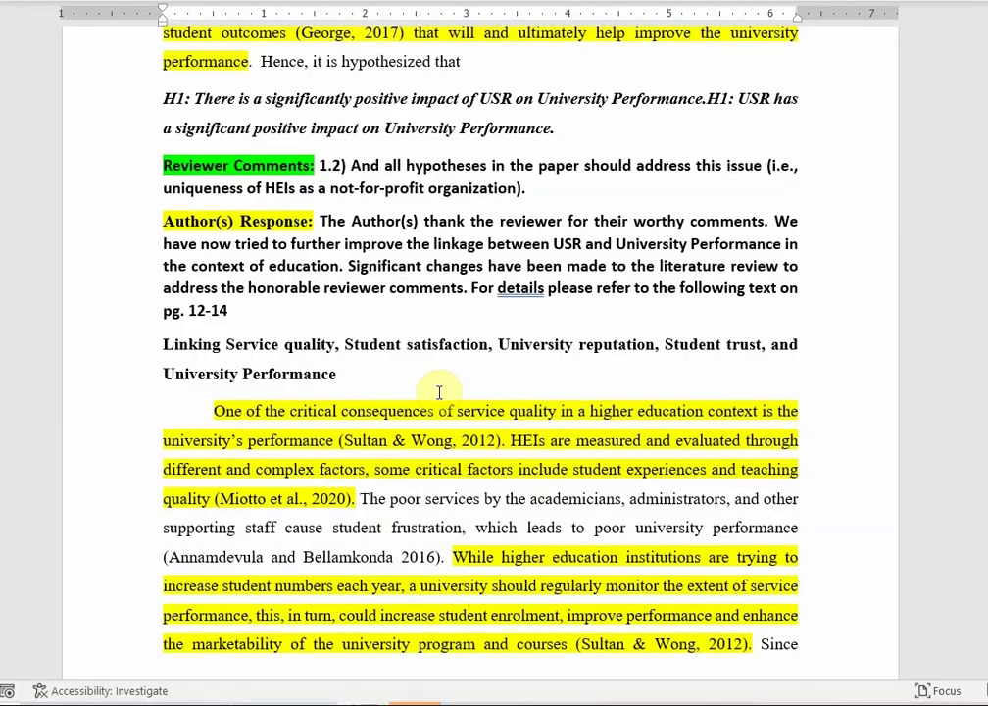
{"action": "scroll", "coordinate": [441, 392], "scroll_direction": "down", "scroll_amount": 15}
Step: Scroll to Reviewer Comment 5 and select its text on introducing USR in China and Pakistan
{"action": "scroll", "coordinate": [437, 391], "scroll_direction": "down", "scroll_amount": 20}
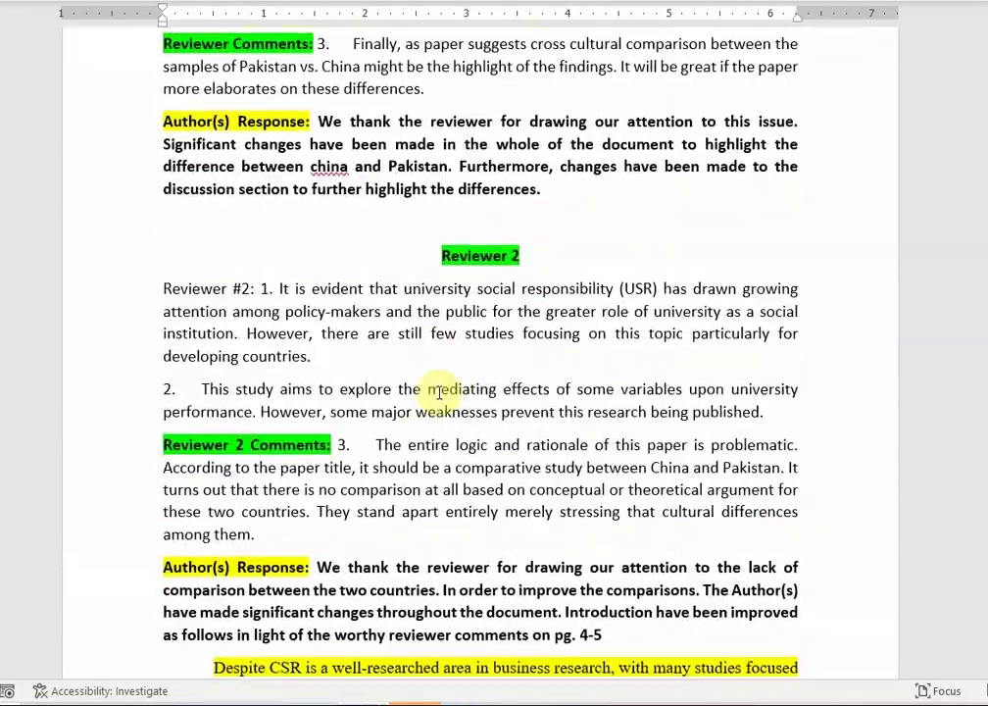
{"action": "scroll", "coordinate": [440, 391], "scroll_direction": "down", "scroll_amount": 20}
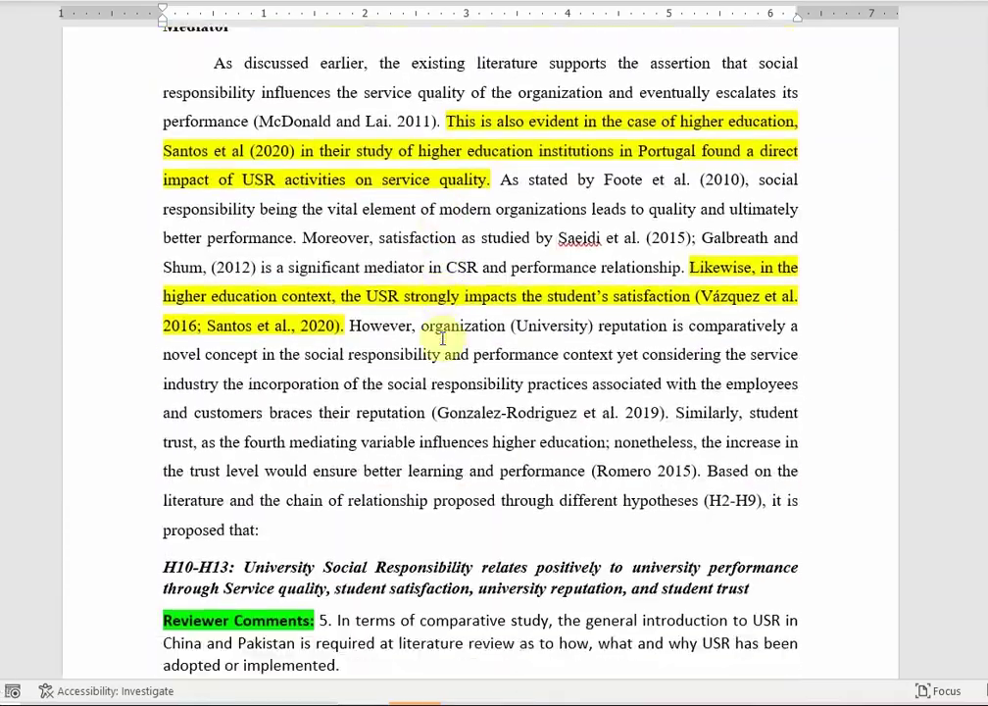
{"action": "scroll", "coordinate": [442, 338], "scroll_direction": "up", "scroll_amount": 2}
{"action": "scroll", "coordinate": [442, 338], "scroll_direction": "up", "scroll_amount": 3}
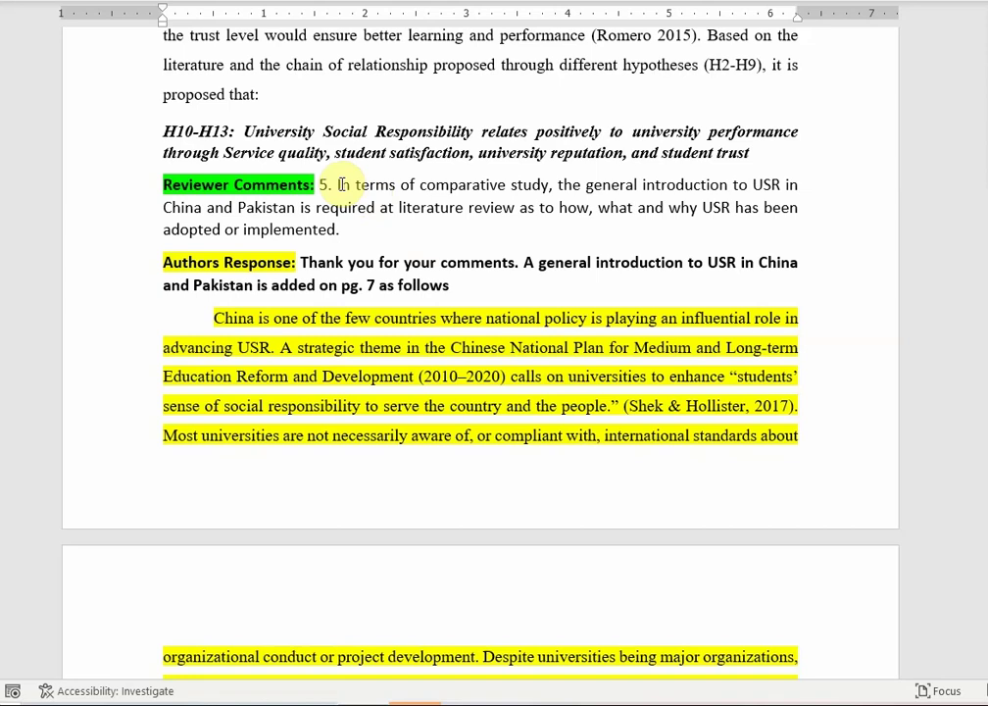
{"action": "left_click_drag", "start_coordinate": [338, 184], "coordinate": [299, 216]}
{"action": "key", "text": "ctrl+c"}
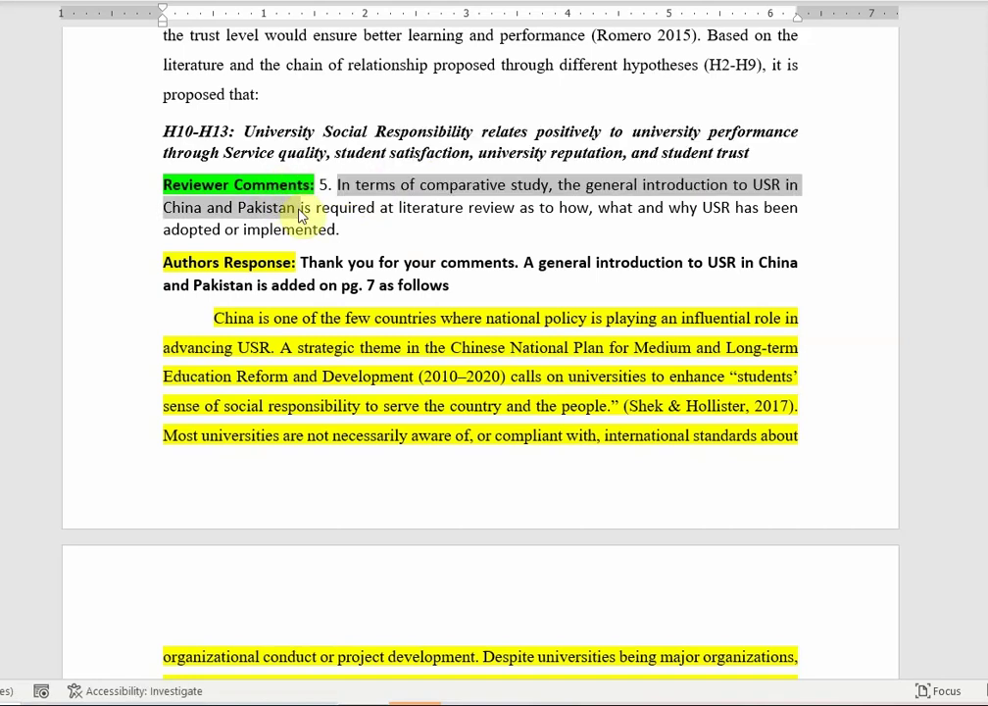
Step: Paste comment 5 into ChatGPT, reword its opening to 'How can there be a', and send it
{"action": "left_click", "coordinate": [397, 702]}
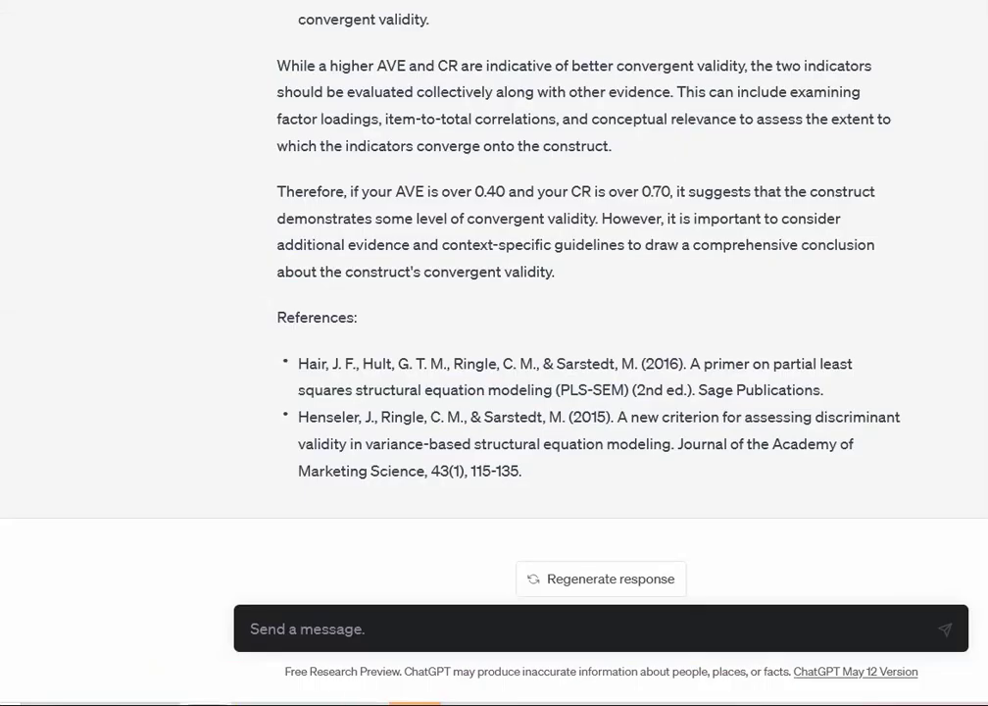
{"action": "left_click", "coordinate": [401, 638]}
{"action": "key", "text": "ctrl+v"}
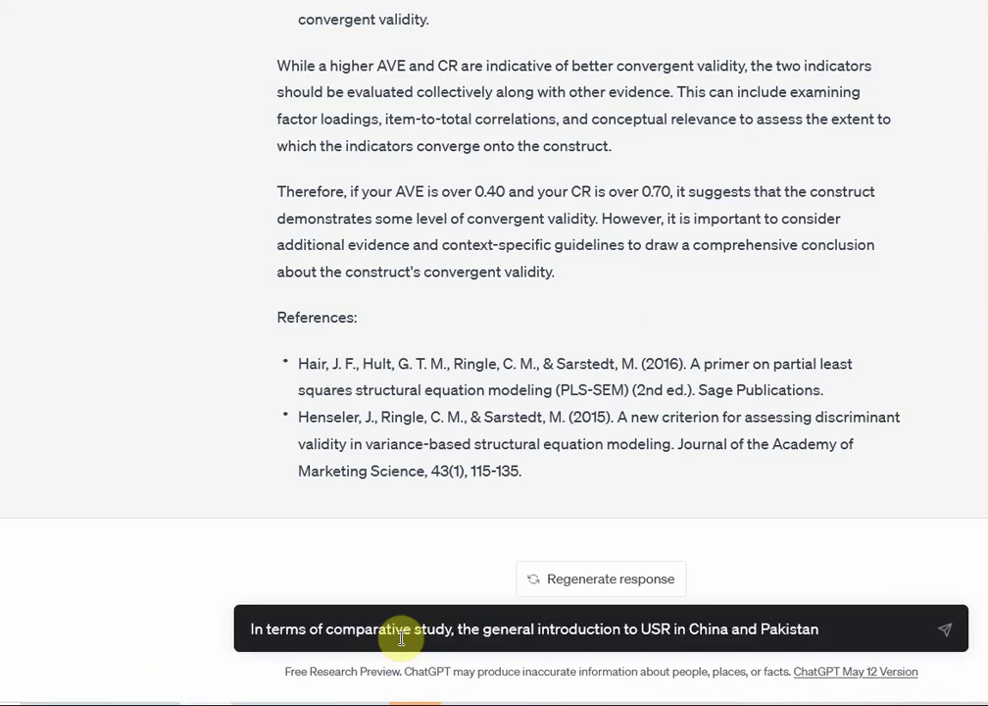
{"action": "key", "text": "Home"}
{"action": "key", "text": "ctrl+shift+Right"}
{"action": "key", "text": "ctrl+shift+Right"}
{"action": "key", "text": "ctrl+shift+Right"}
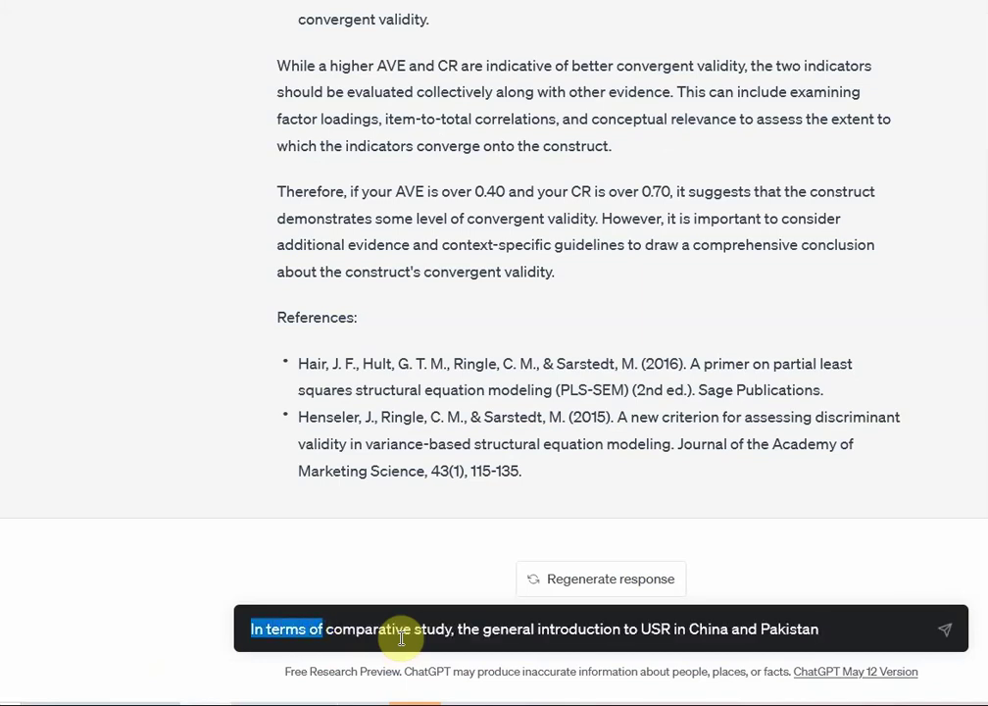
{"action": "type", "text": "How can the"}
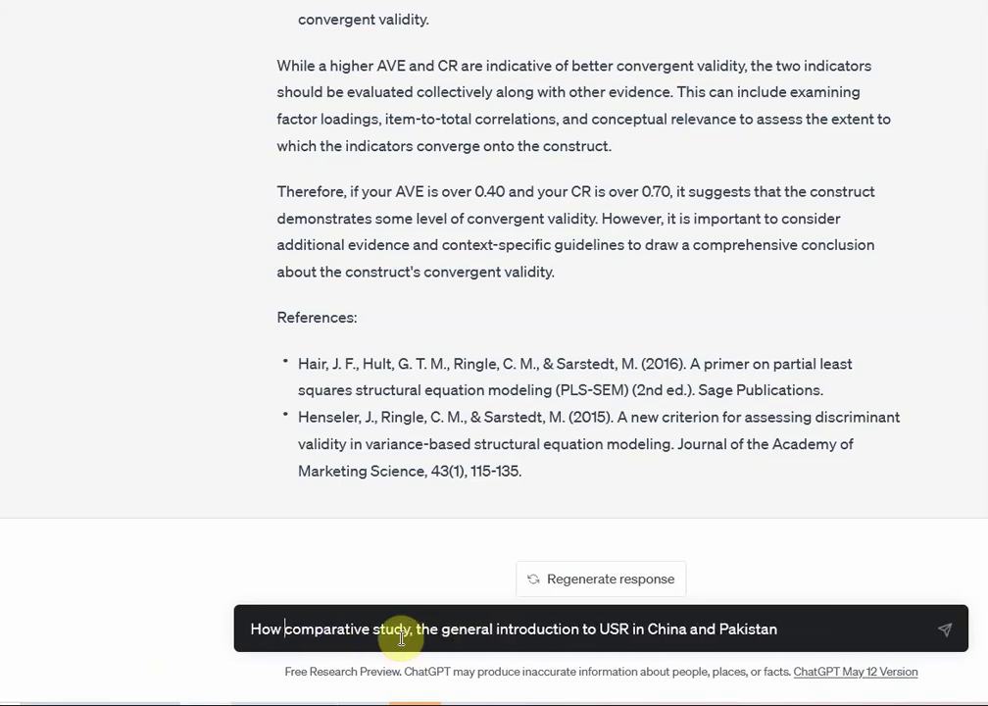
{"action": "type", "text": "re bbe a"}
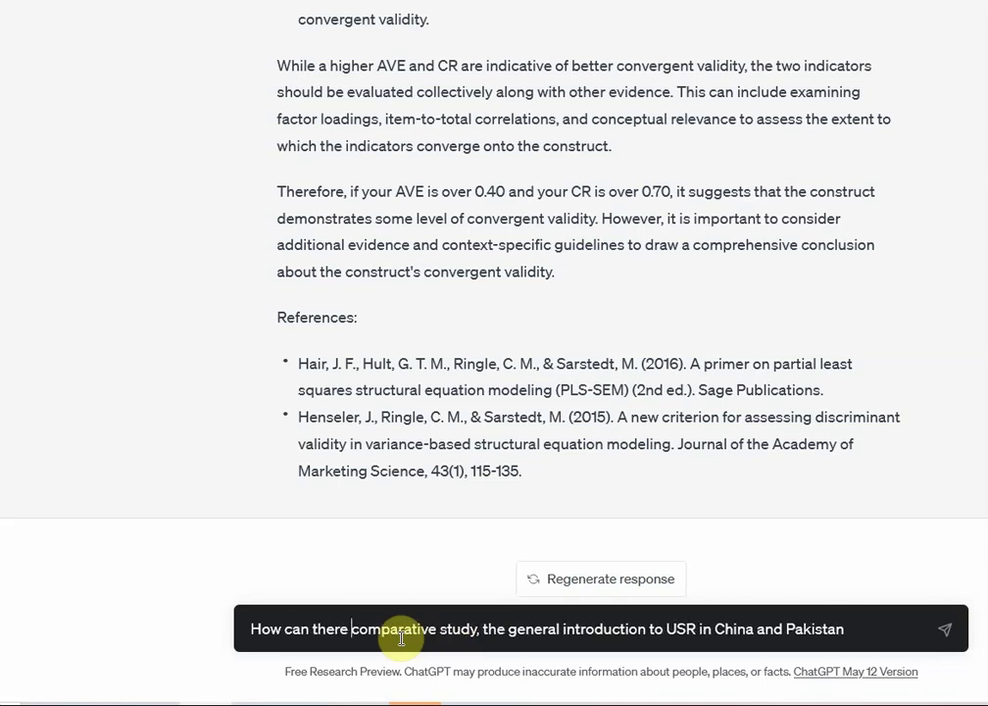
{"action": "key", "text": "Left"}
{"action": "key", "text": "Left"}
{"action": "key", "text": "Left"}
{"action": "key", "text": "Left"}
{"action": "key", "text": "BackSpace"}
{"action": "key", "text": "Right"}
{"action": "key", "text": "Right"}
{"action": "key", "text": "Right"}
{"action": "key", "text": "Right"}
{"action": "key", "text": "Right"}
{"action": "key", "text": "Right"}
{"action": "key", "text": "Right"}
{"action": "key", "text": "Right"}
{"action": "key", "text": "Right"}
{"action": "key", "text": "Right"}
{"action": "key", "text": "Right"}
{"action": "key", "text": "Right"}
{"action": "key", "text": "Return"}
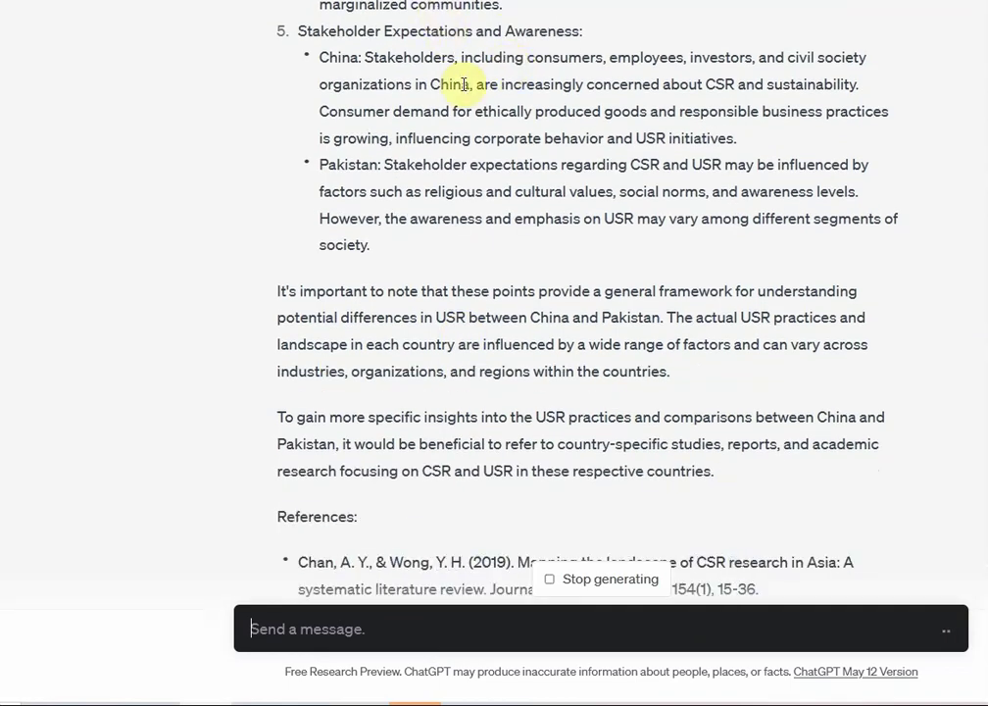
{"action": "scroll", "coordinate": [463, 84], "scroll_direction": "up", "scroll_amount": 5}
{"action": "scroll", "coordinate": [463, 85], "scroll_direction": "up", "scroll_amount": 4}
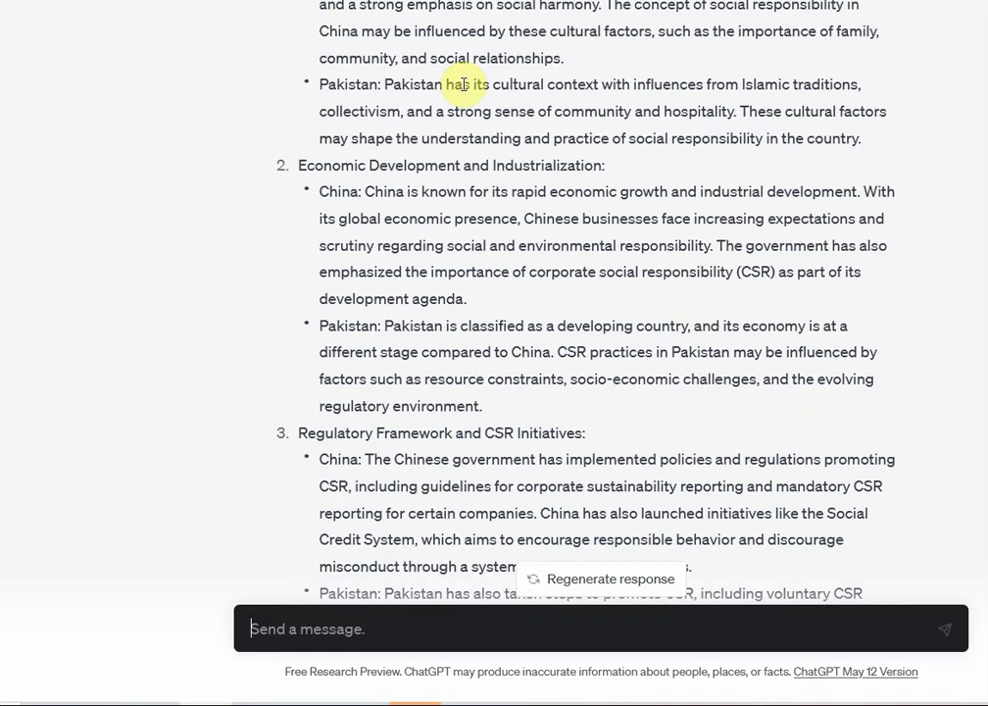
{"action": "scroll", "coordinate": [464, 84], "scroll_direction": "down", "scroll_amount": 9}
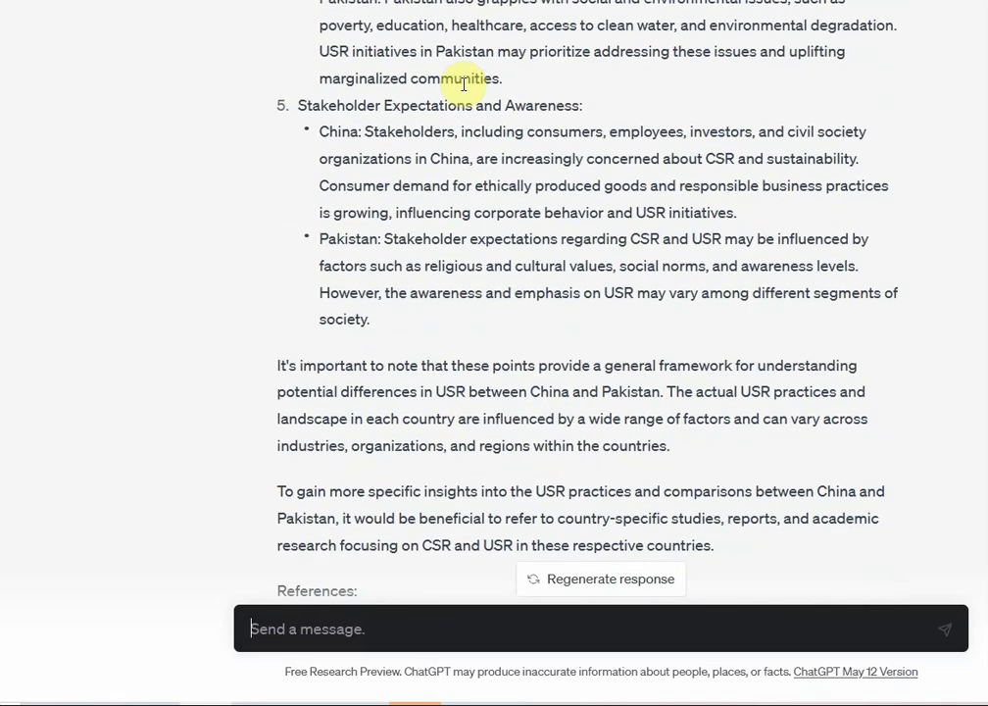